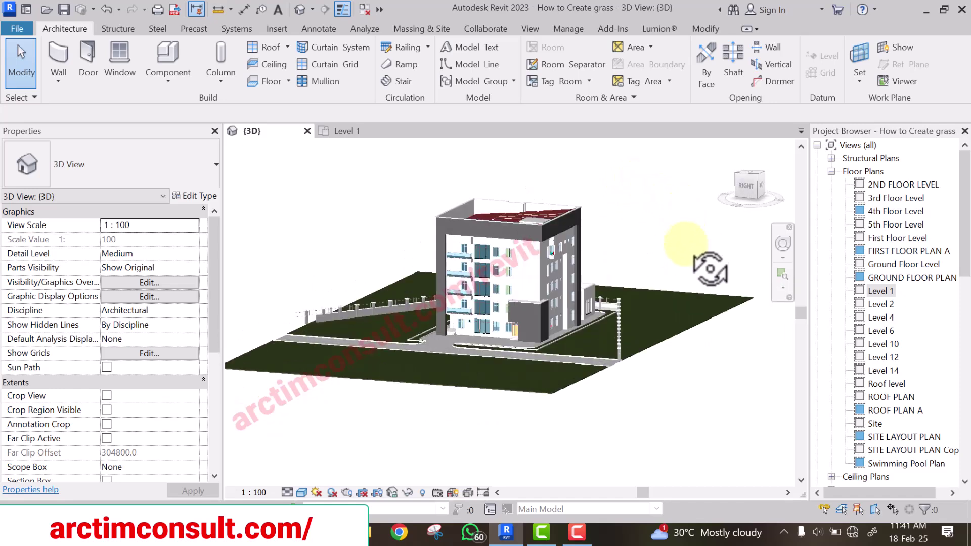
Examine the building, driveway kerbs, fence and surrounding lawn up close and from several angles in the 3D view
{"action": "scroll", "coordinate": [594, 368], "scroll_direction": "up", "scroll_amount": 5}
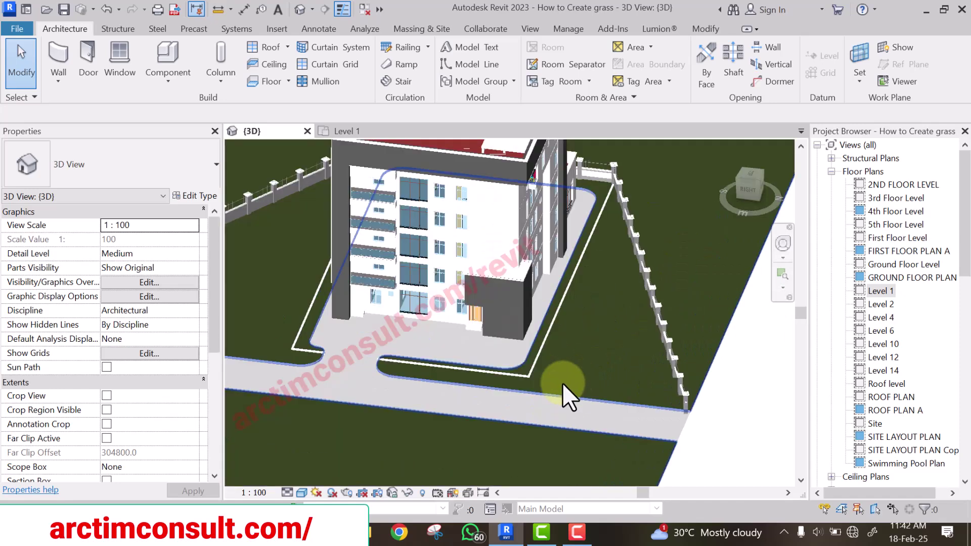
{"action": "scroll", "coordinate": [502, 343], "scroll_direction": "up", "scroll_amount": 2}
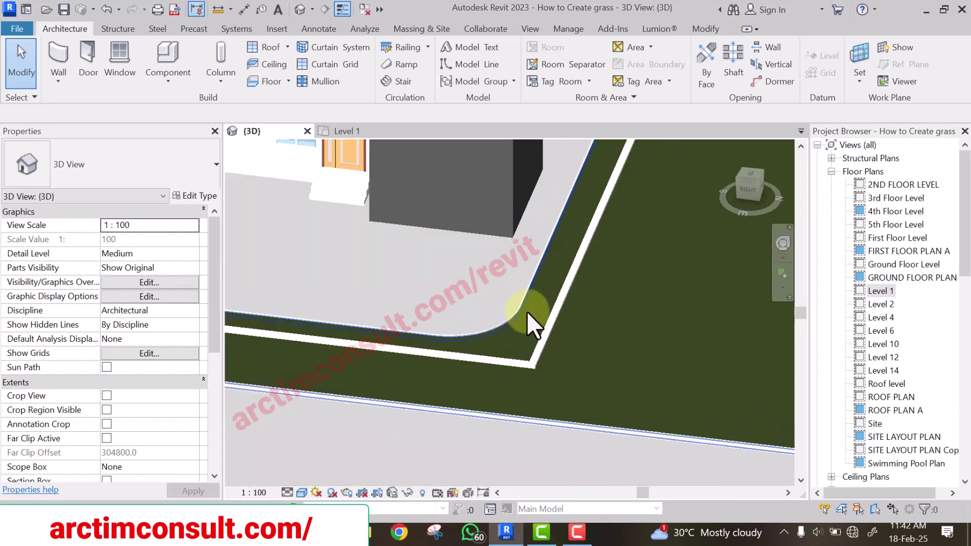
{"action": "scroll", "coordinate": [609, 335], "scroll_direction": "down", "scroll_amount": 5}
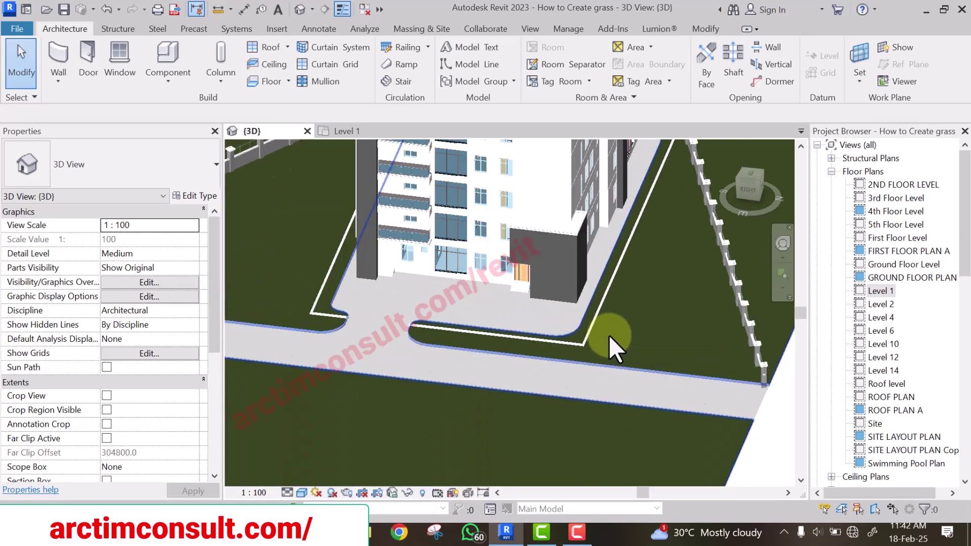
{"action": "scroll", "coordinate": [348, 329], "scroll_direction": "up", "scroll_amount": 5}
{"action": "scroll", "coordinate": [347, 329], "scroll_direction": "up", "scroll_amount": 2}
{"action": "scroll", "coordinate": [529, 322], "scroll_direction": "up", "scroll_amount": 3}
{"action": "scroll", "coordinate": [477, 307], "scroll_direction": "down", "scroll_amount": 4}
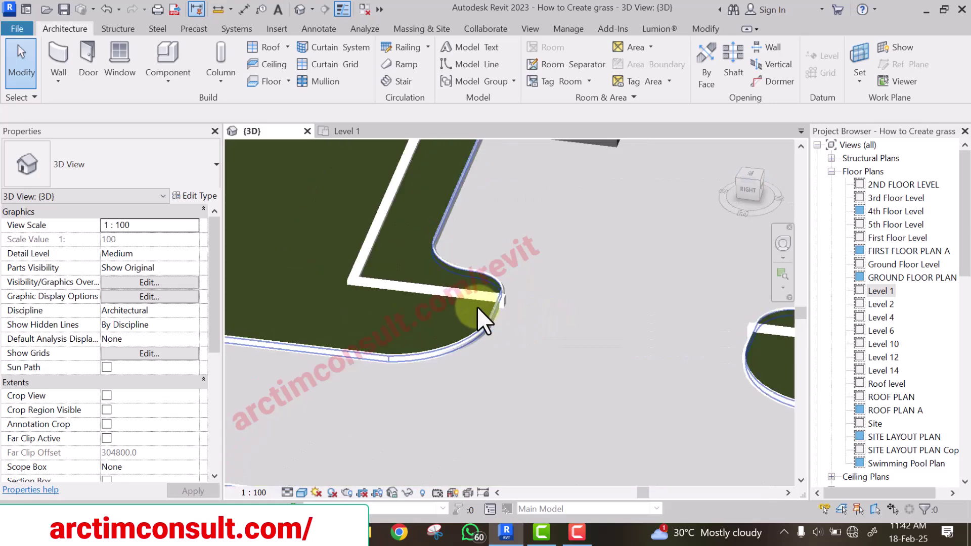
{"action": "scroll", "coordinate": [455, 319], "scroll_direction": "down", "scroll_amount": 3}
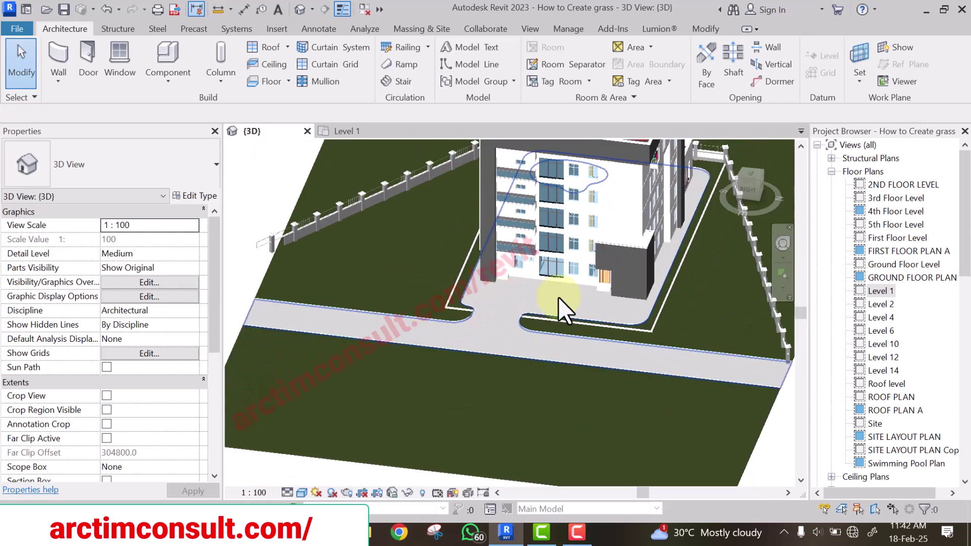
{"action": "middle_click_drag", "start_coordinate": [579, 354], "coordinate": [529, 365], "text": "shift"}
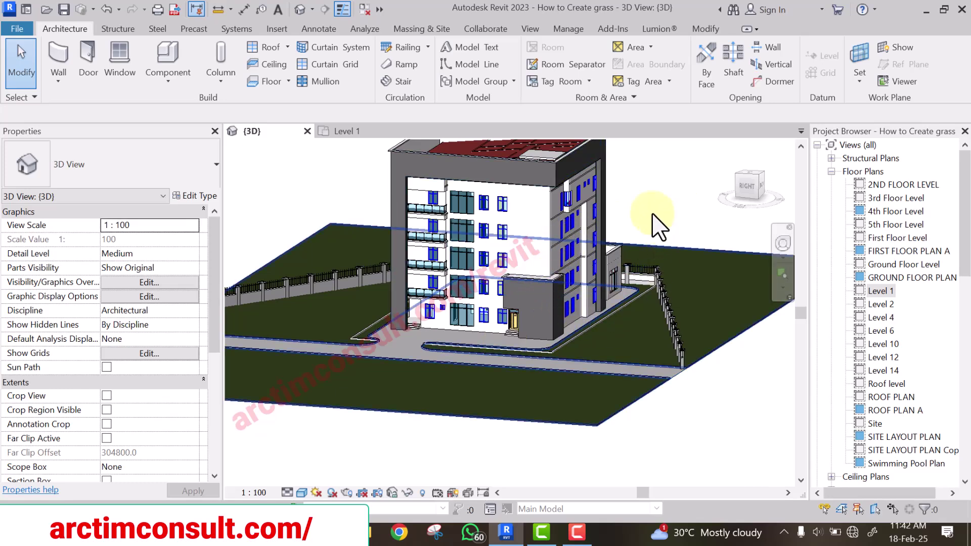
{"action": "middle_click_drag", "start_coordinate": [654, 231], "coordinate": [615, 288], "text": "shift"}
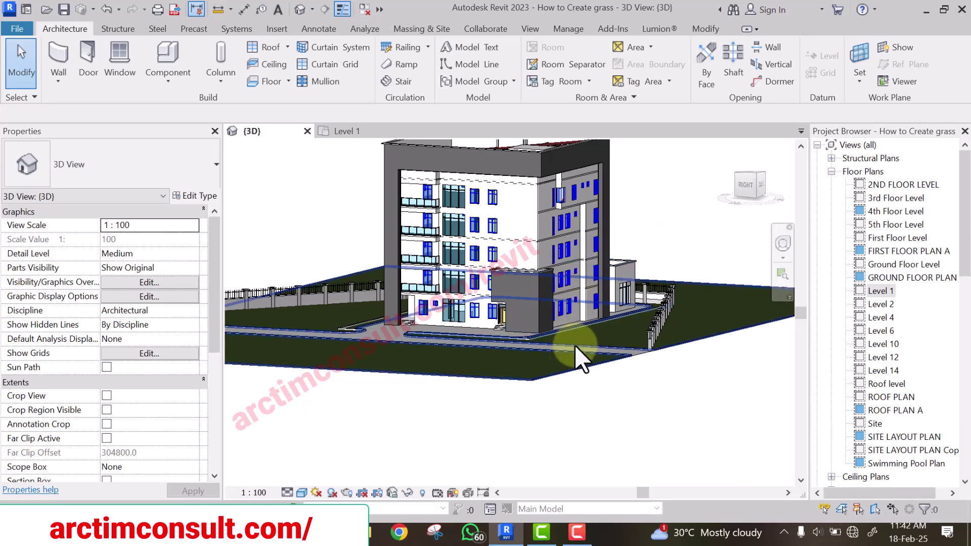
{"action": "middle_click_drag", "start_coordinate": [579, 393], "coordinate": [581, 362], "text": "shift"}
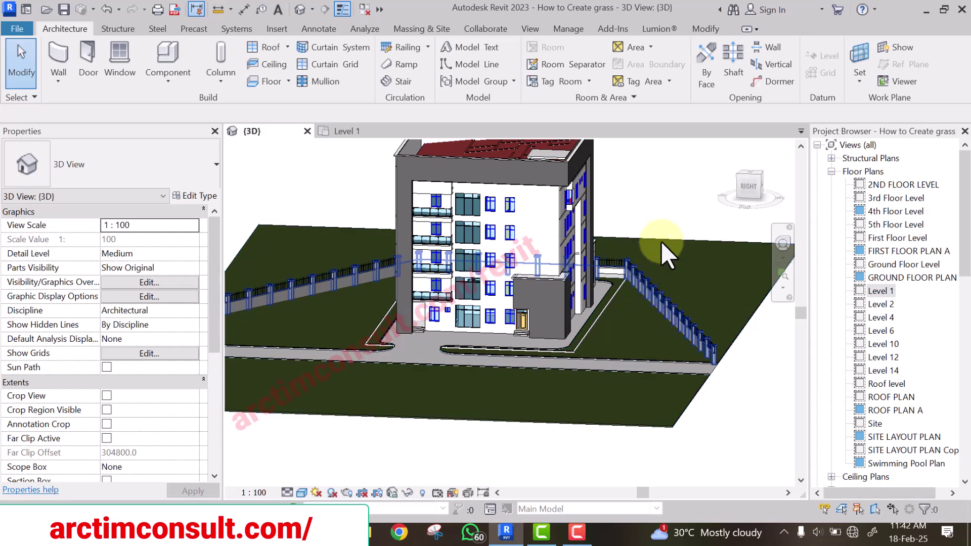
{"action": "middle_click_drag", "start_coordinate": [660, 186], "coordinate": [626, 162], "text": "shift"}
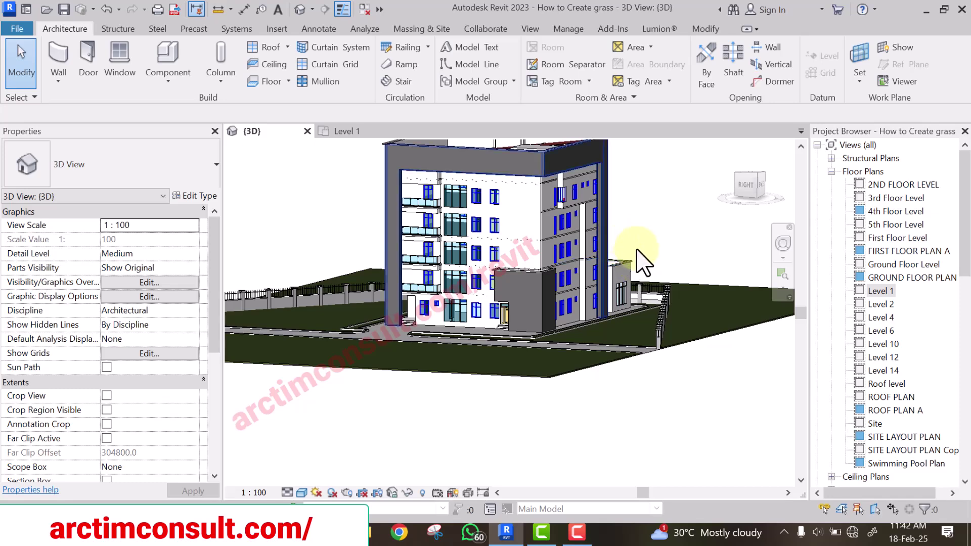
{"action": "middle_click_drag", "start_coordinate": [658, 258], "coordinate": [660, 304], "text": "shift"}
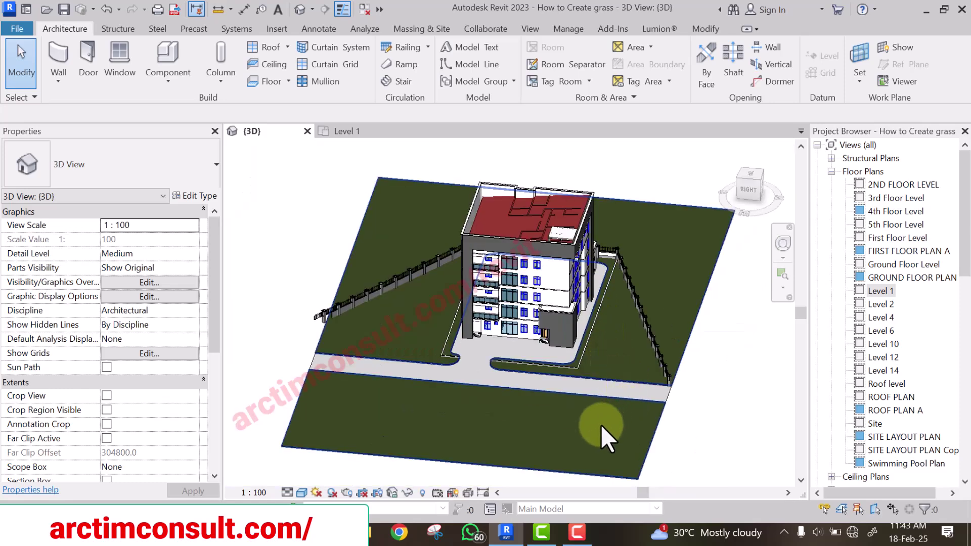
Check the properties of the lawn floor around the building and view the site from the front and corner
{"action": "left_click", "coordinate": [675, 269]}
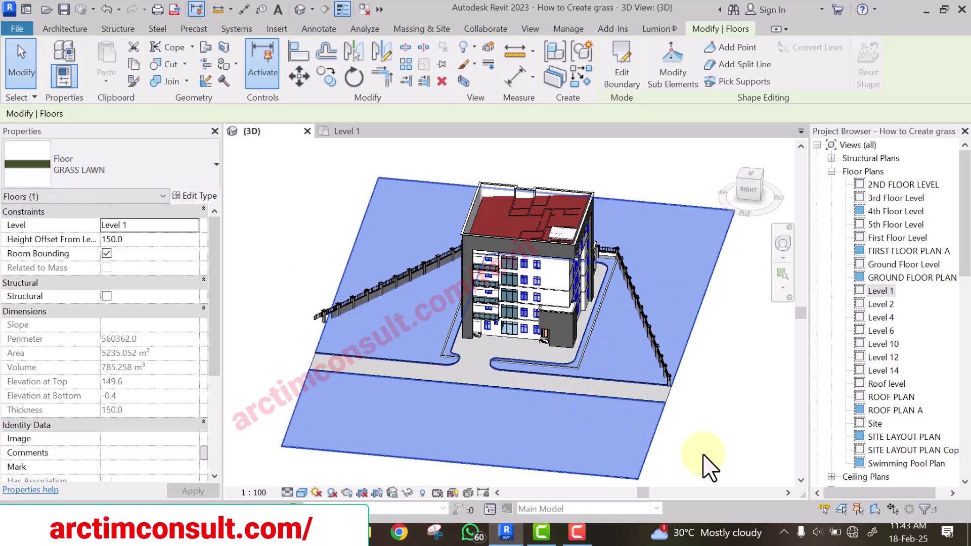
{"action": "left_click", "coordinate": [708, 353]}
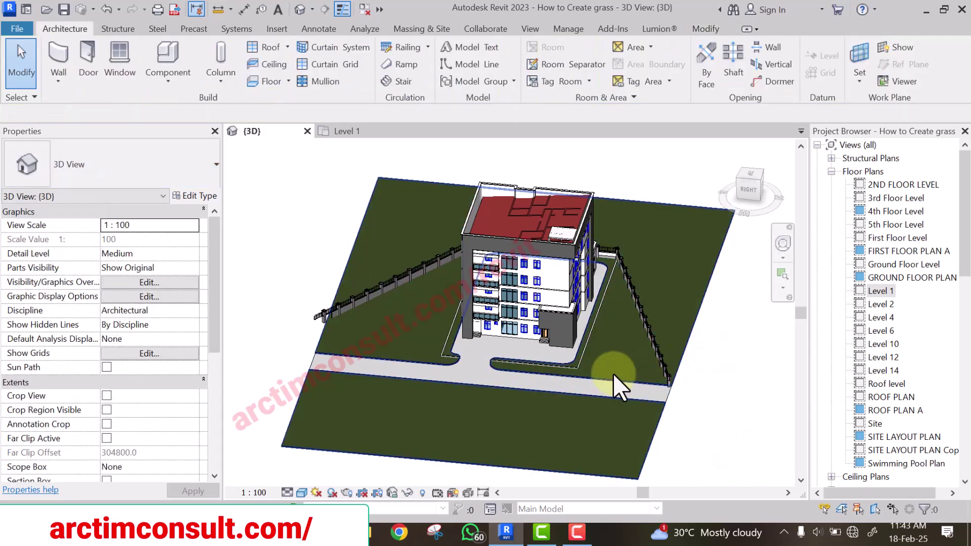
{"action": "middle_click_drag", "start_coordinate": [779, 454], "coordinate": [786, 411], "text": "shift"}
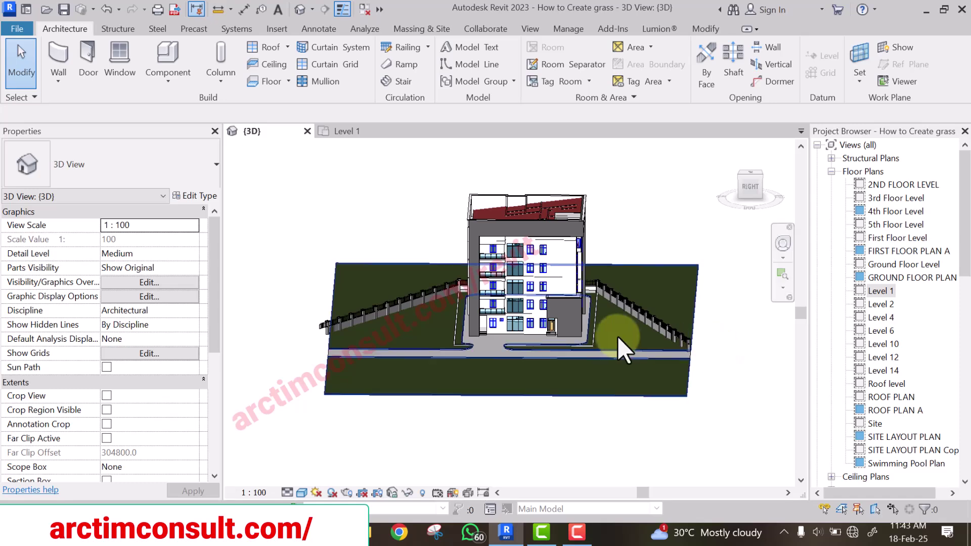
{"action": "scroll", "coordinate": [615, 336], "scroll_direction": "up", "scroll_amount": 2}
{"action": "scroll", "coordinate": [614, 336], "scroll_direction": "up", "scroll_amount": 3}
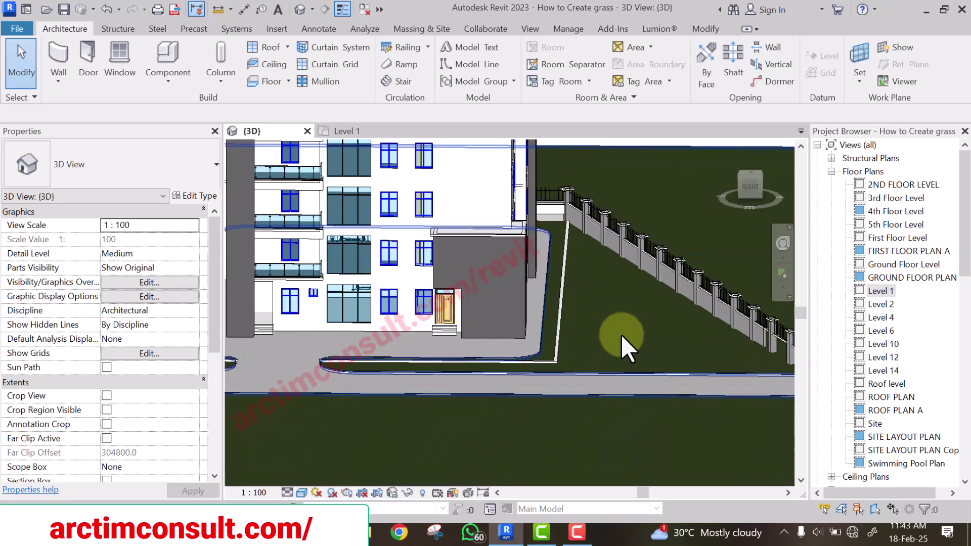
{"action": "scroll", "coordinate": [622, 337], "scroll_direction": "down", "scroll_amount": 5}
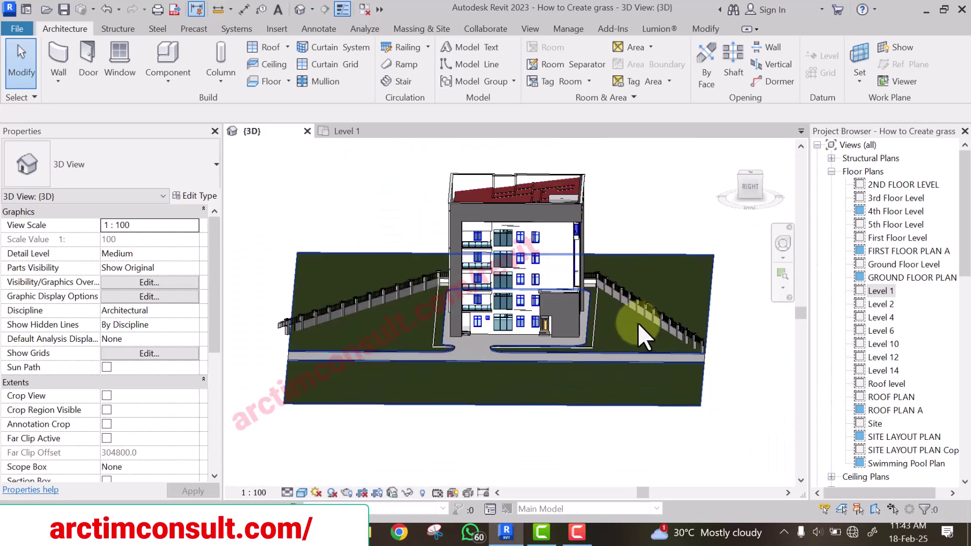
{"action": "middle_click_drag", "start_coordinate": [630, 324], "coordinate": [588, 346], "text": "shift"}
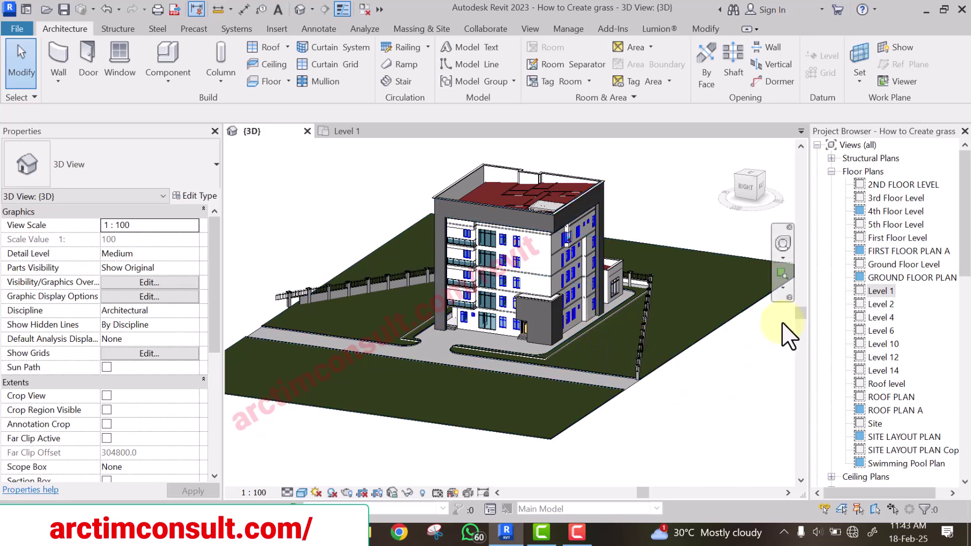
{"action": "left_click", "coordinate": [659, 30]}
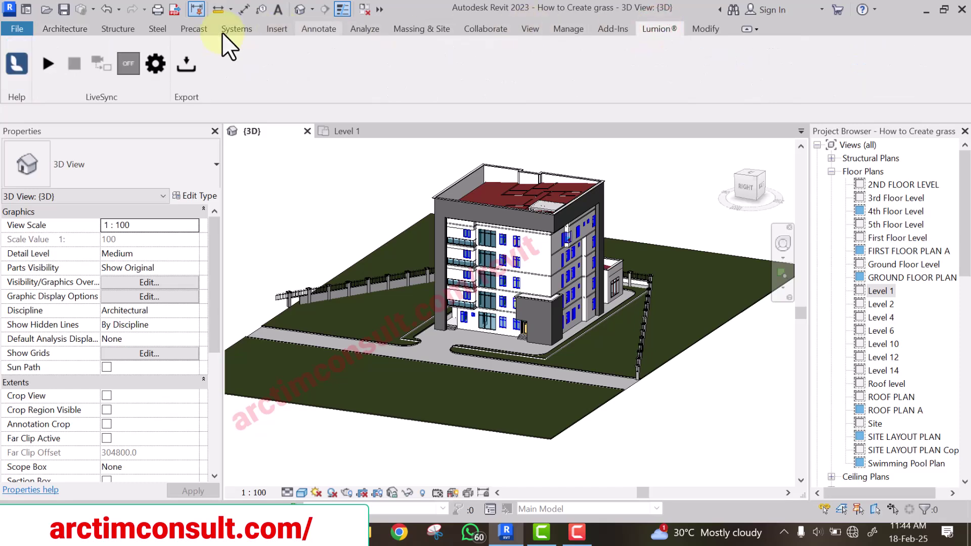
{"action": "left_click", "coordinate": [187, 64]}
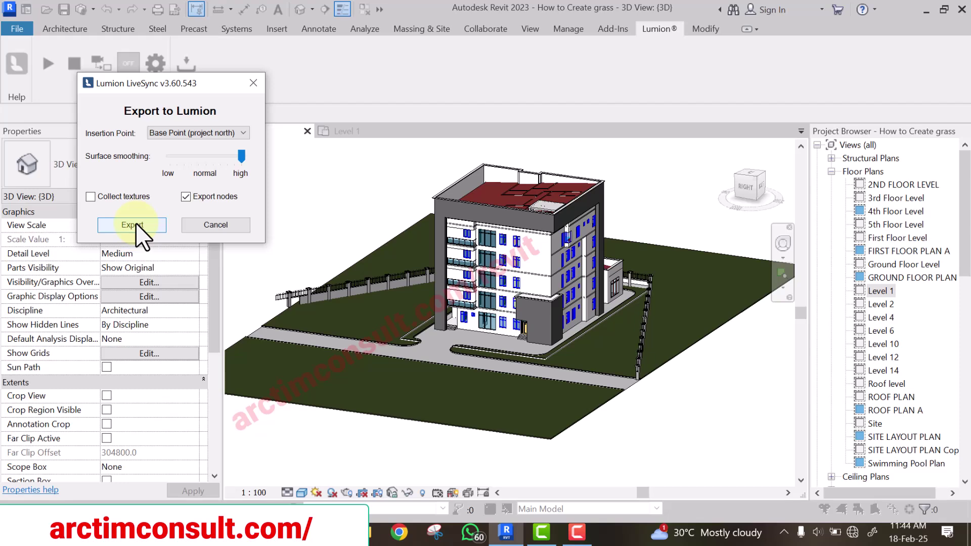
{"action": "left_click", "coordinate": [253, 82]}
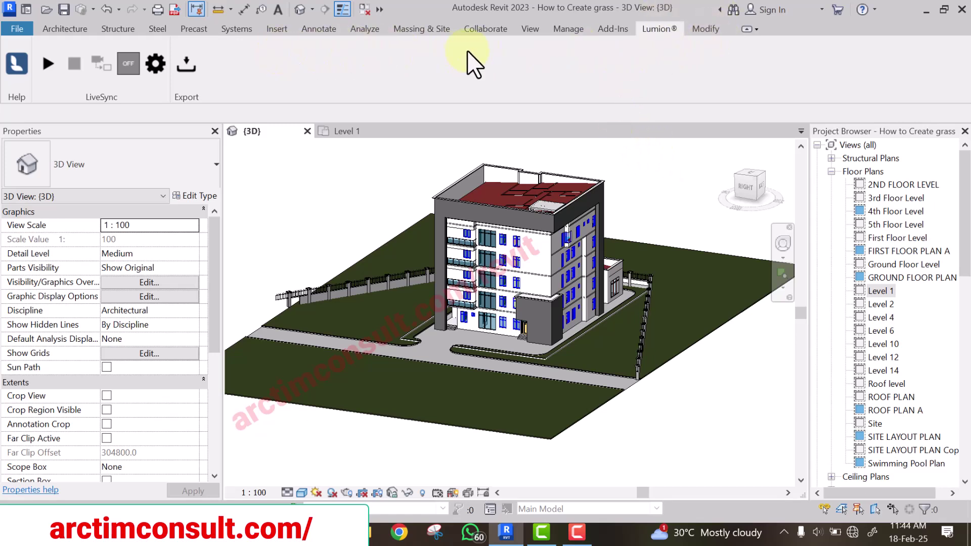
Purge all unused views, families, groups and styles from the project
{"action": "left_click", "coordinate": [565, 29]}
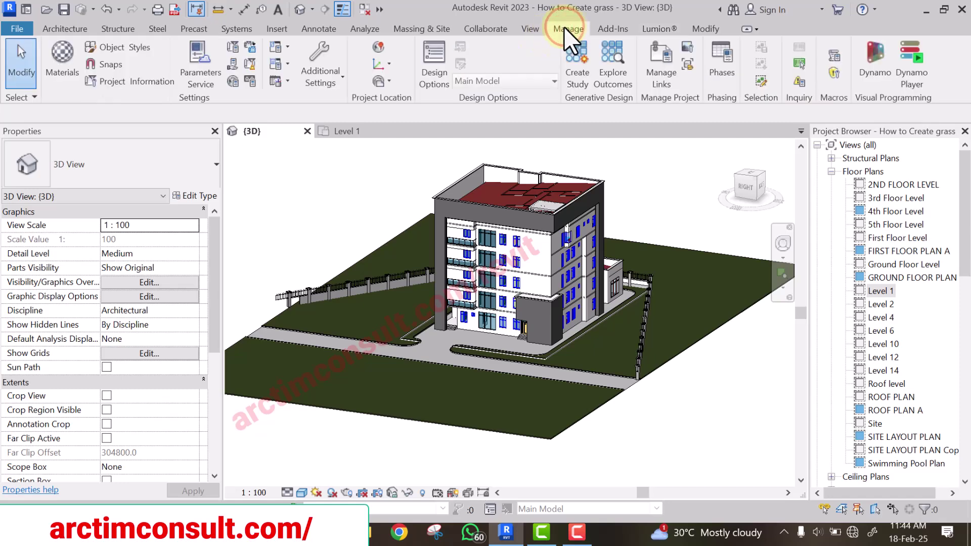
{"action": "left_click", "coordinate": [252, 64]}
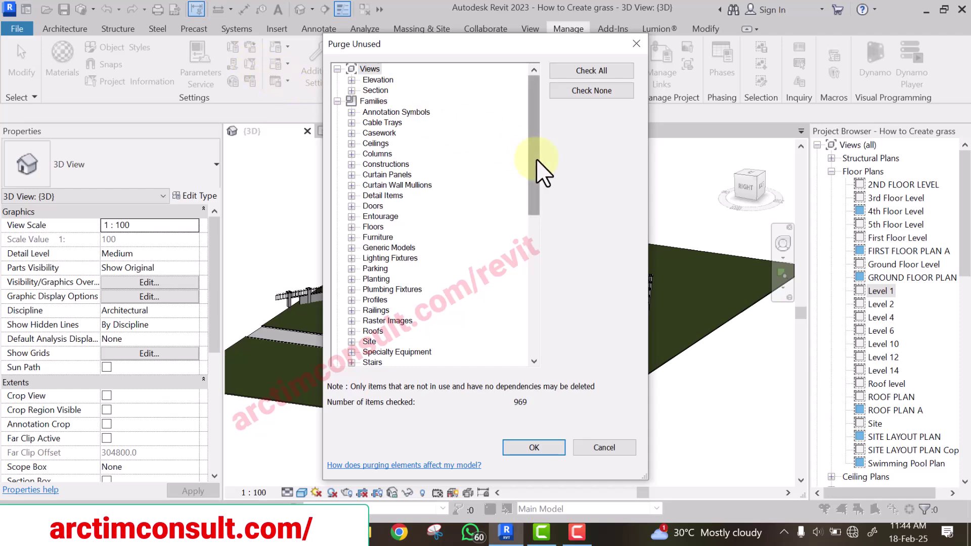
{"action": "left_click_drag", "start_coordinate": [530, 126], "coordinate": [529, 330]}
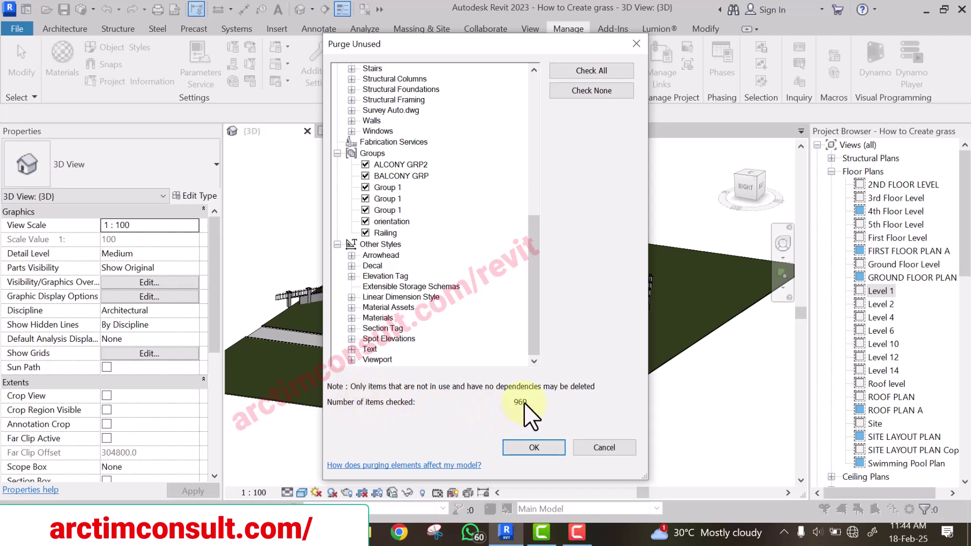
{"action": "left_click_drag", "start_coordinate": [536, 305], "coordinate": [560, 130]}
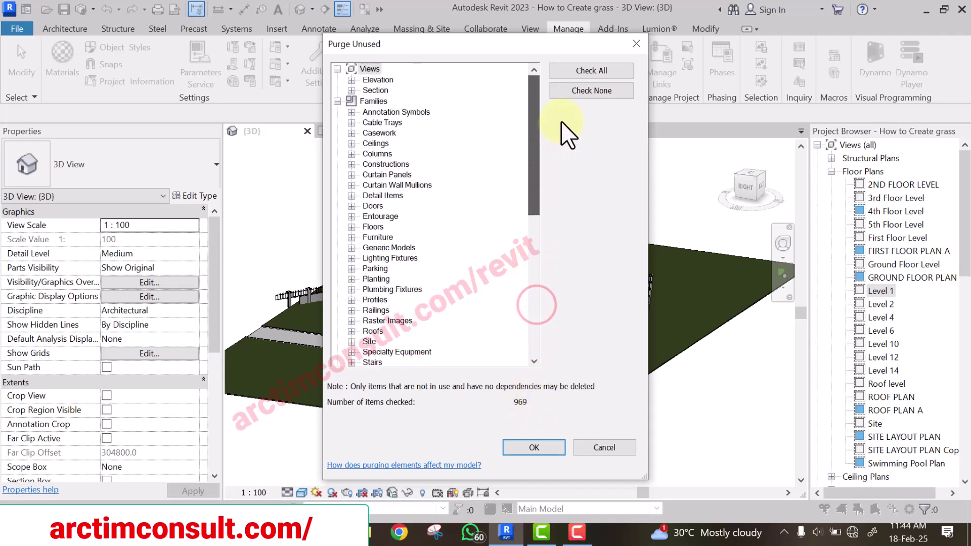
{"action": "left_click", "coordinate": [596, 68]}
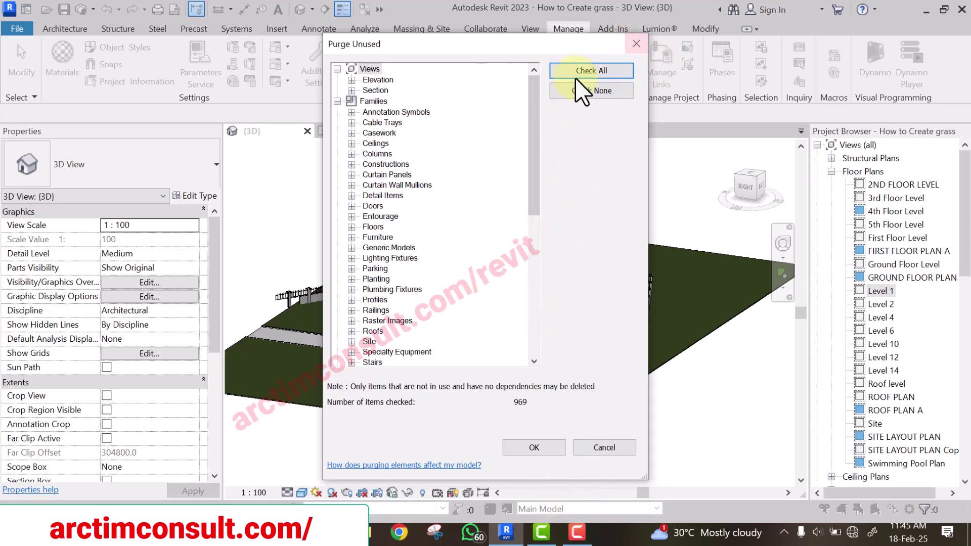
{"action": "left_click", "coordinate": [533, 448]}
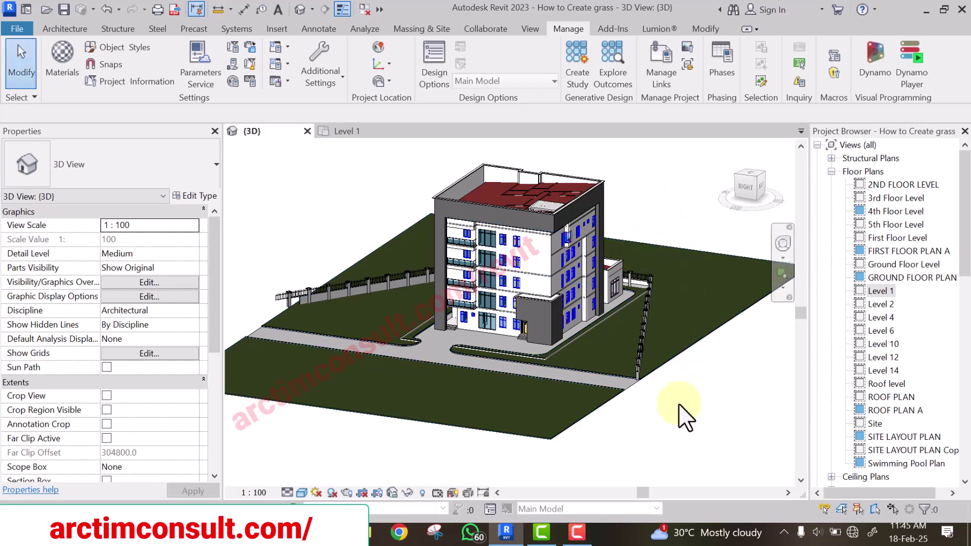
Run Purge Unused a second time with all remaining unused materials and material assets checked
{"action": "middle_click_drag", "start_coordinate": [655, 400], "coordinate": [393, 217], "text": "shift"}
{"action": "middle_click_drag", "start_coordinate": [332, 150], "coordinate": [311, 134], "text": "shift"}
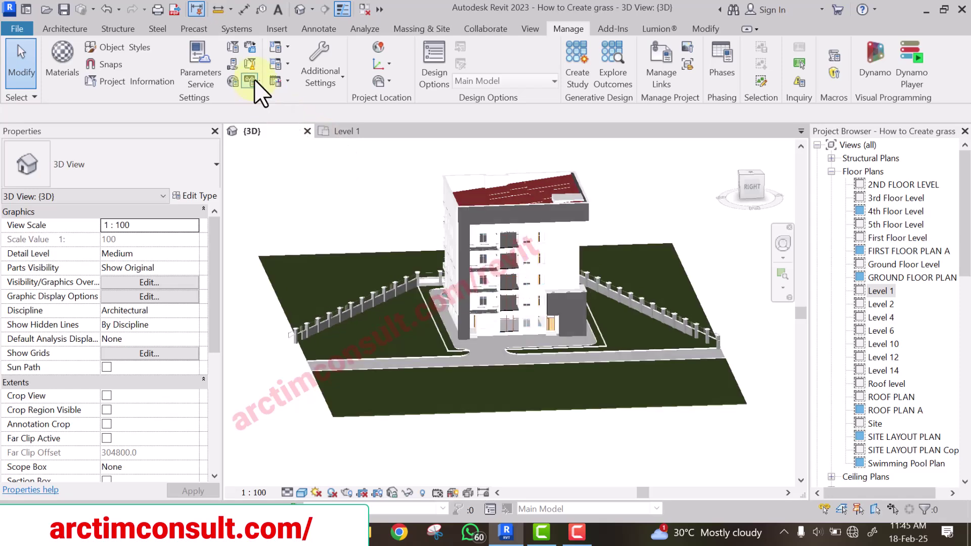
{"action": "left_click", "coordinate": [253, 65]}
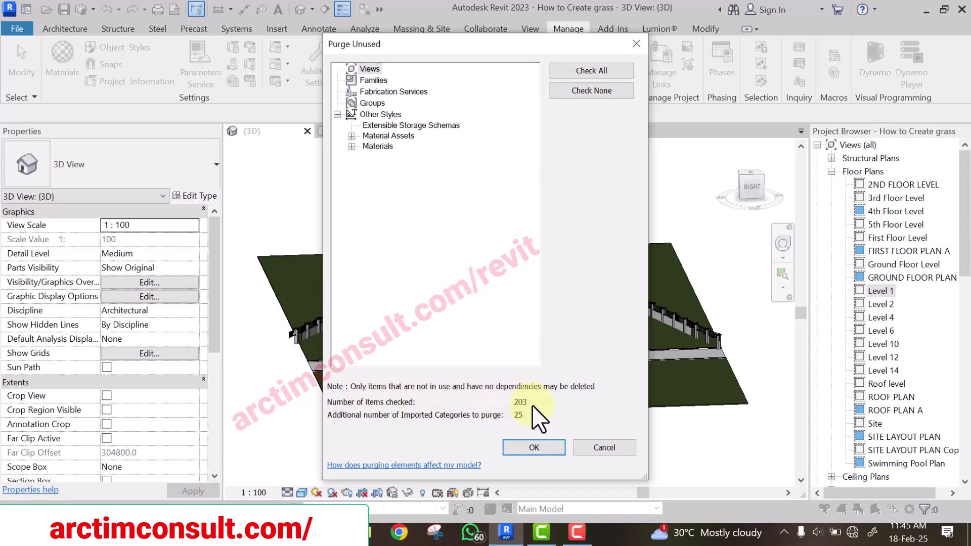
{"action": "left_click", "coordinate": [604, 69]}
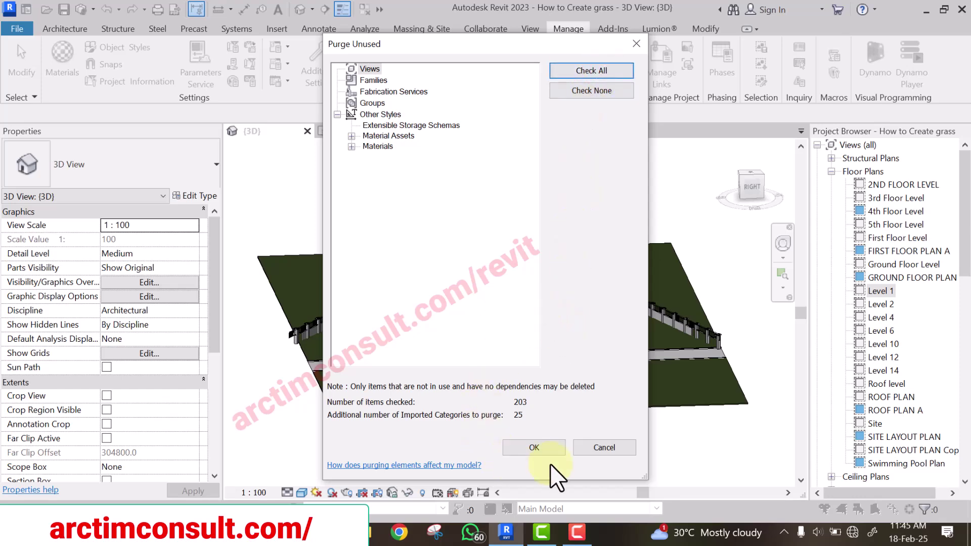
{"action": "left_click", "coordinate": [548, 450]}
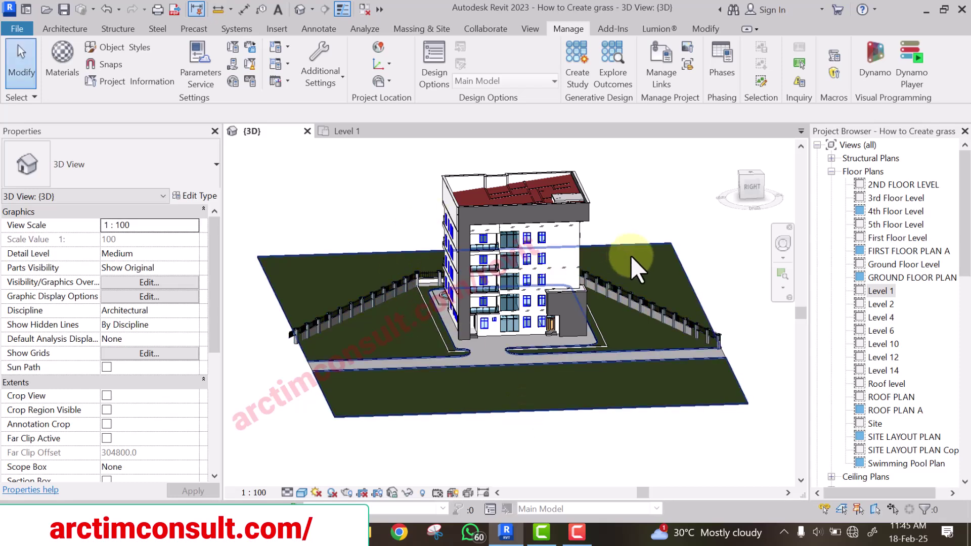
Start a Lumion export of the 3D view using Base Point (project north), high surface smoothing and exported nodes
{"action": "middle_click_drag", "start_coordinate": [638, 250], "coordinate": [653, 303], "text": "shift"}
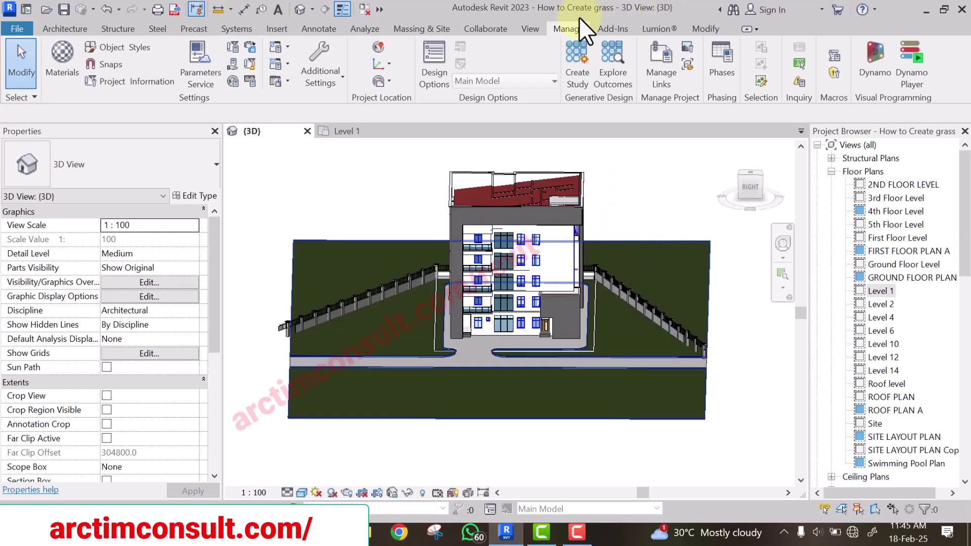
{"action": "left_click", "coordinate": [653, 26]}
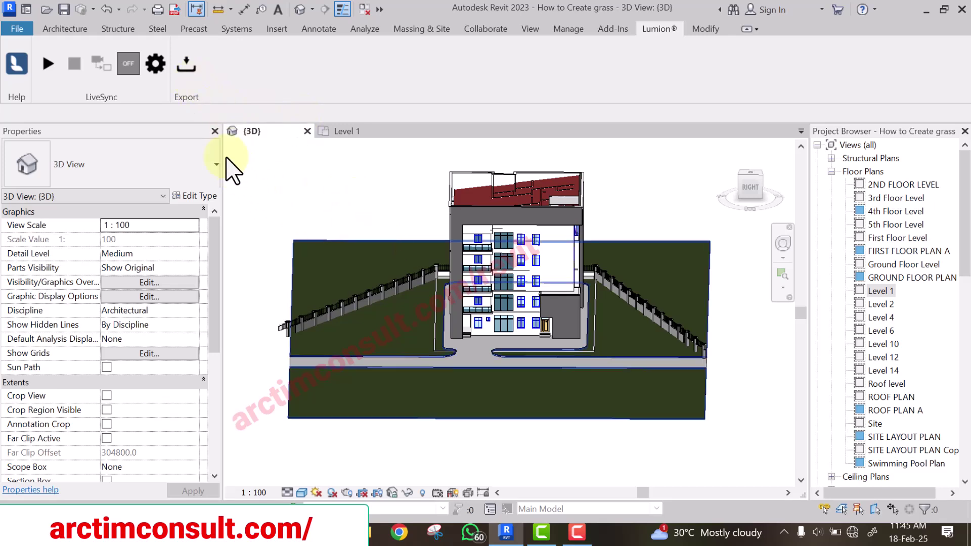
{"action": "left_click", "coordinate": [182, 66]}
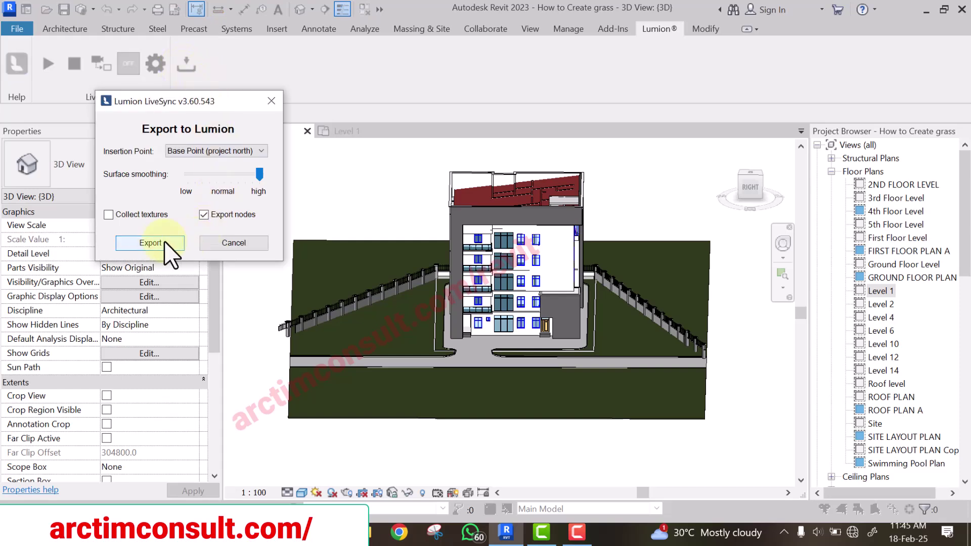
{"action": "left_click", "coordinate": [152, 243]}
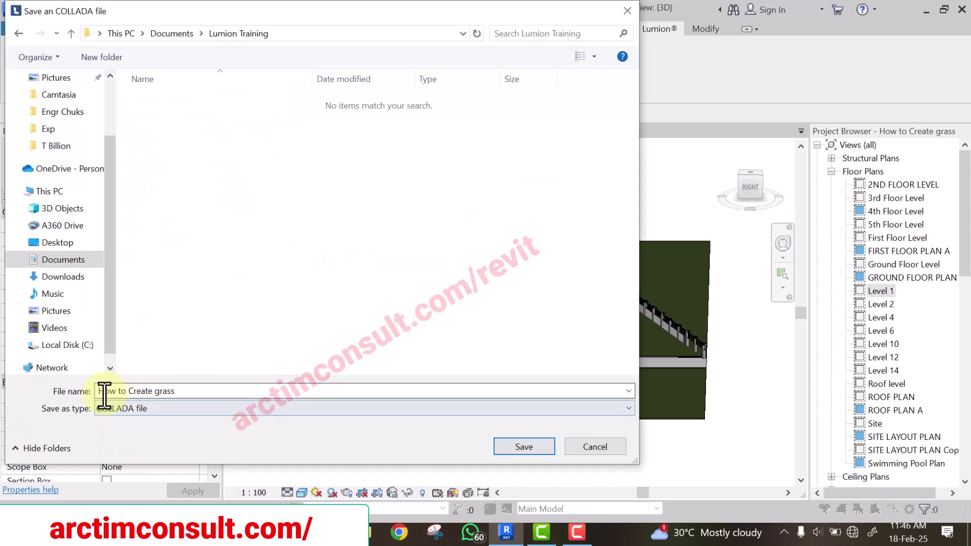
Save the COLLADA export as How to Create grass in the Lumion Training documents folder
{"action": "left_click", "coordinate": [185, 391]}
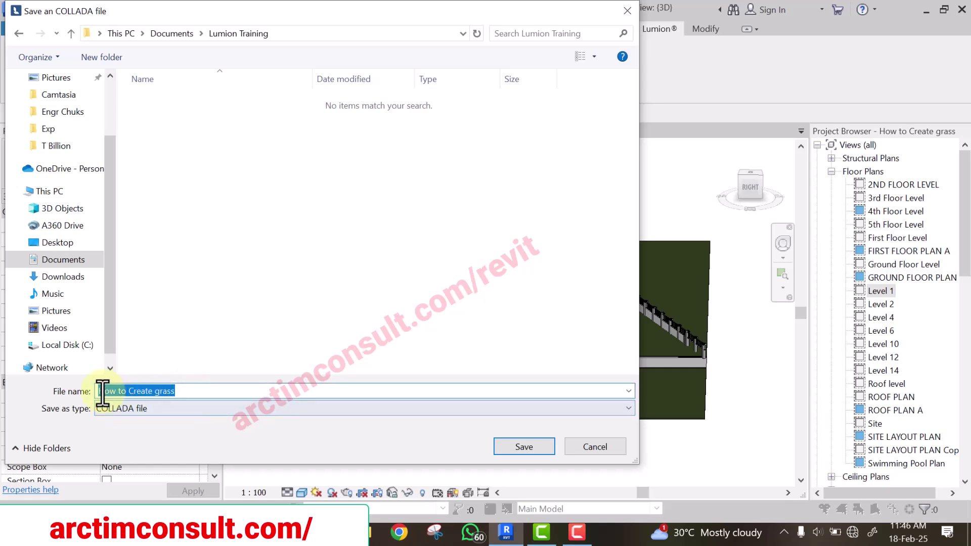
{"action": "left_click_drag", "start_coordinate": [426, 14], "coordinate": [424, 238]}
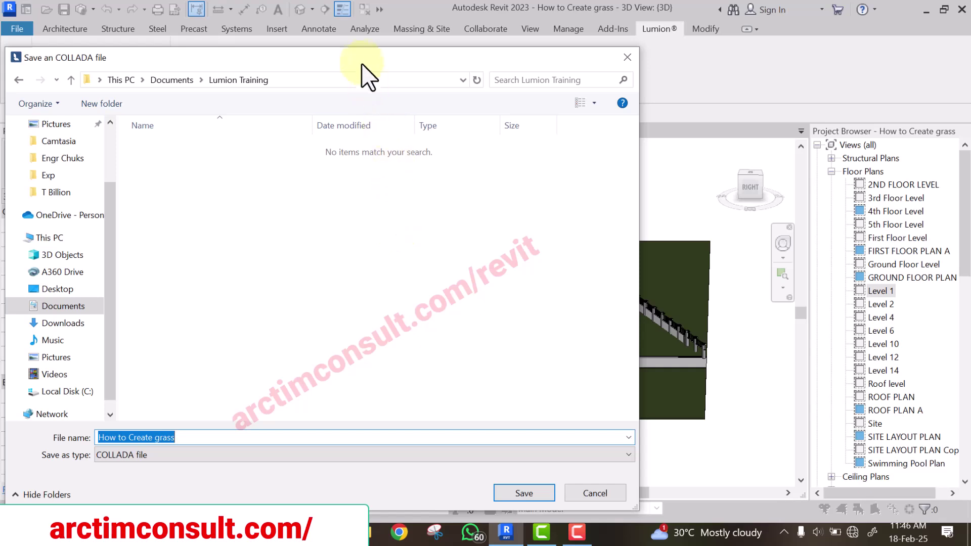
{"action": "left_click", "coordinate": [216, 433]}
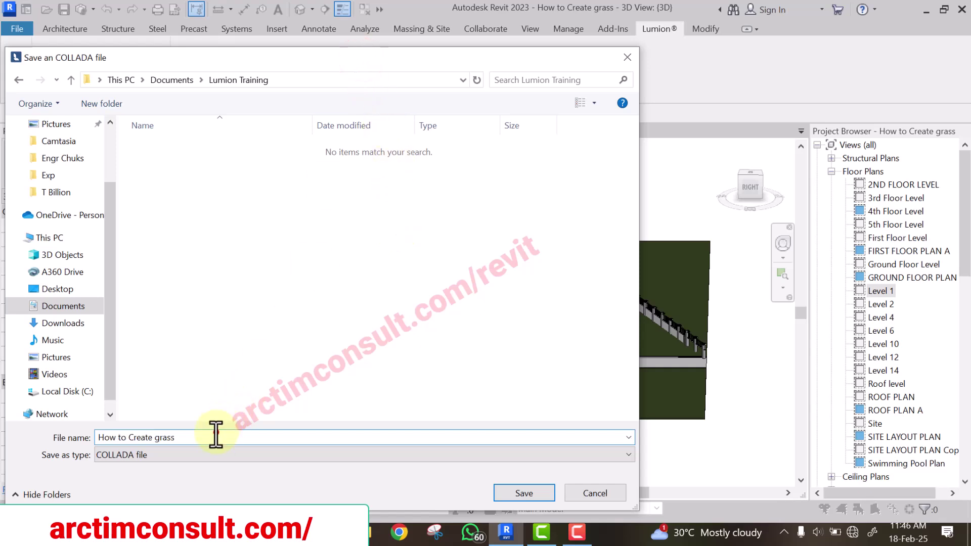
{"action": "left_click_drag", "start_coordinate": [185, 437], "coordinate": [80, 440]}
{"action": "left_click", "coordinate": [185, 437]}
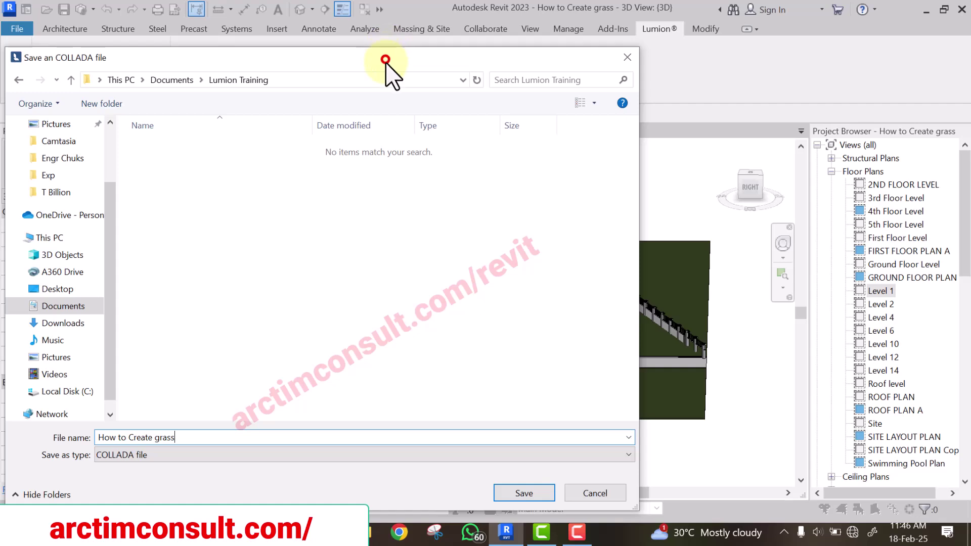
{"action": "left_click_drag", "start_coordinate": [386, 59], "coordinate": [405, 391]}
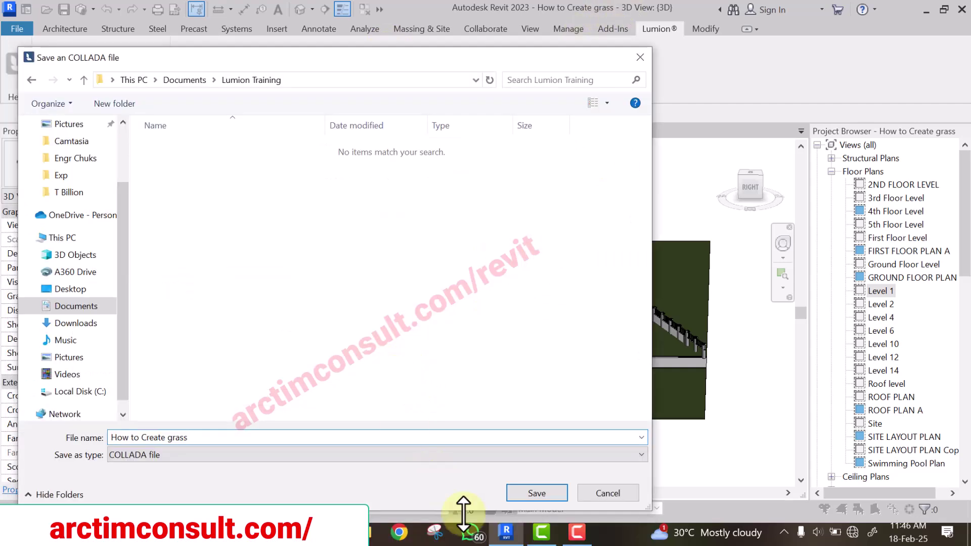
{"action": "left_click", "coordinate": [529, 492]}
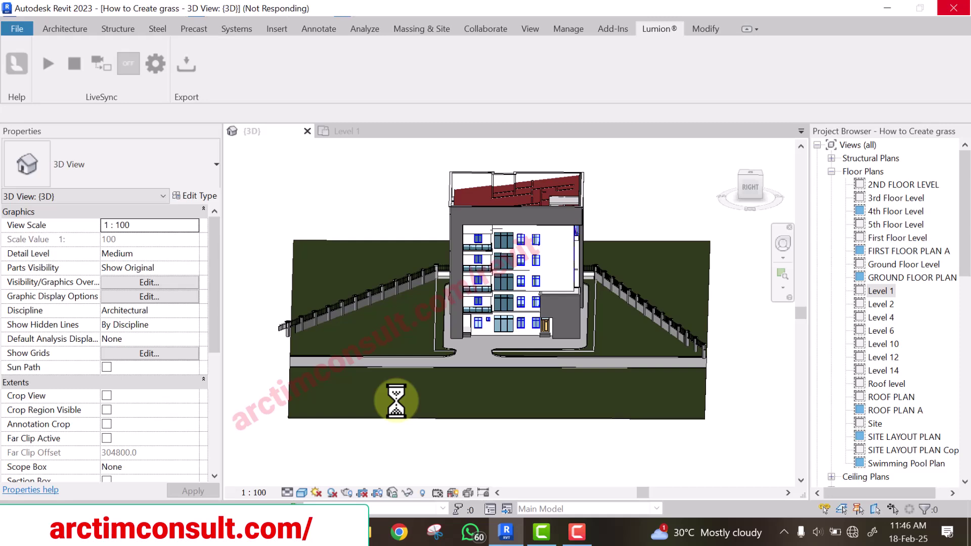
Switch to Lumion Pro 12.5 and create a new project from the flat grass plain scene
{"action": "left_click", "coordinate": [241, 71]}
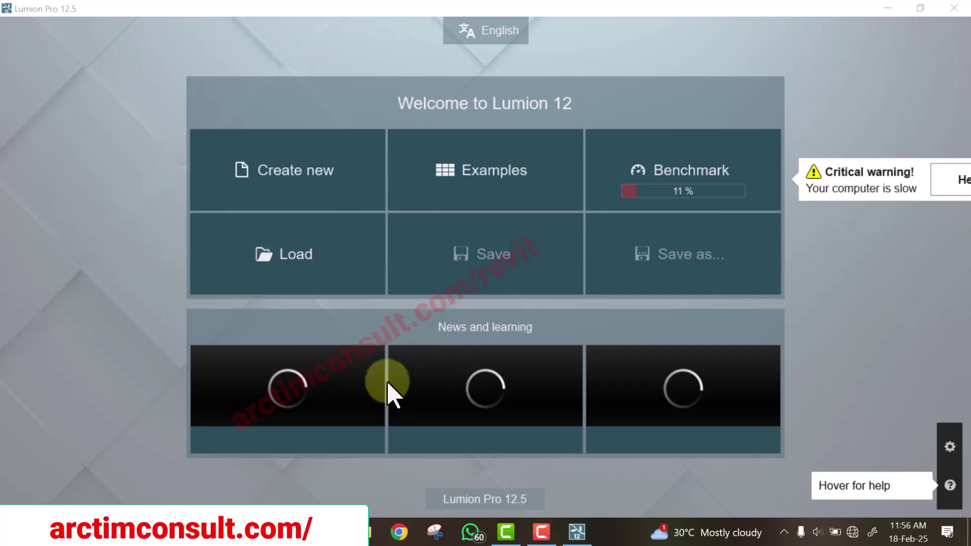
{"action": "left_click", "coordinate": [284, 177]}
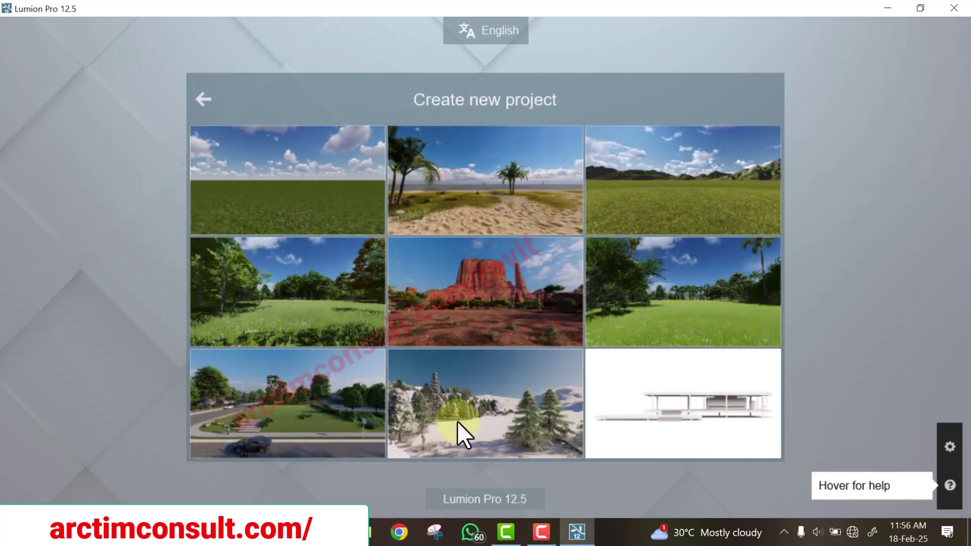
{"action": "left_click", "coordinate": [283, 184]}
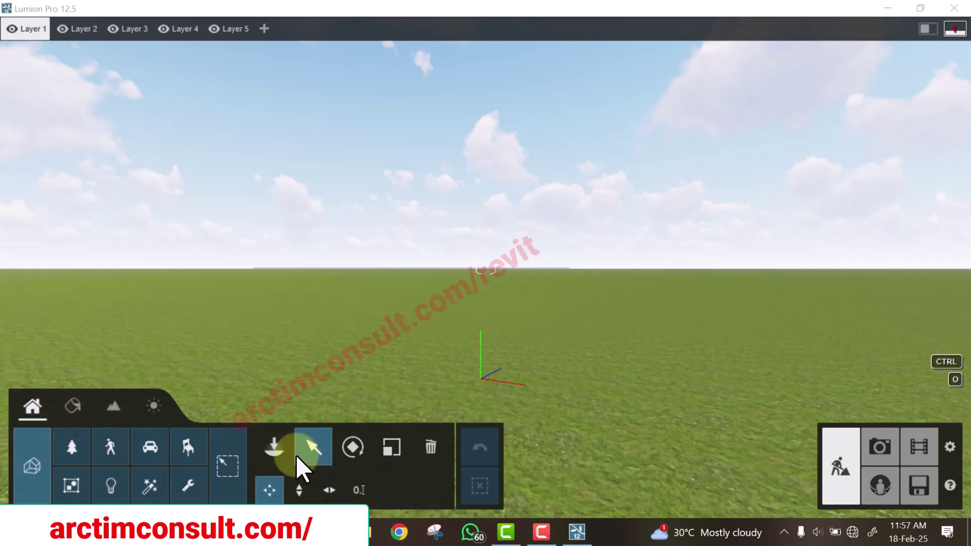
Import How to Create grass.dae from the Lumion Training folder into the Main (default) category, without animations or edges/lines
{"action": "left_click", "coordinate": [277, 446]}
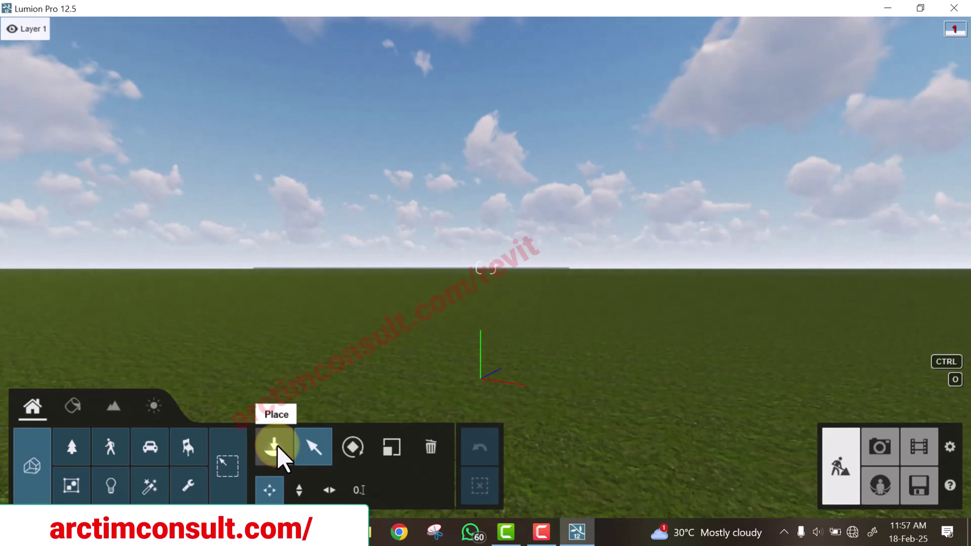
{"action": "left_click", "coordinate": [34, 456]}
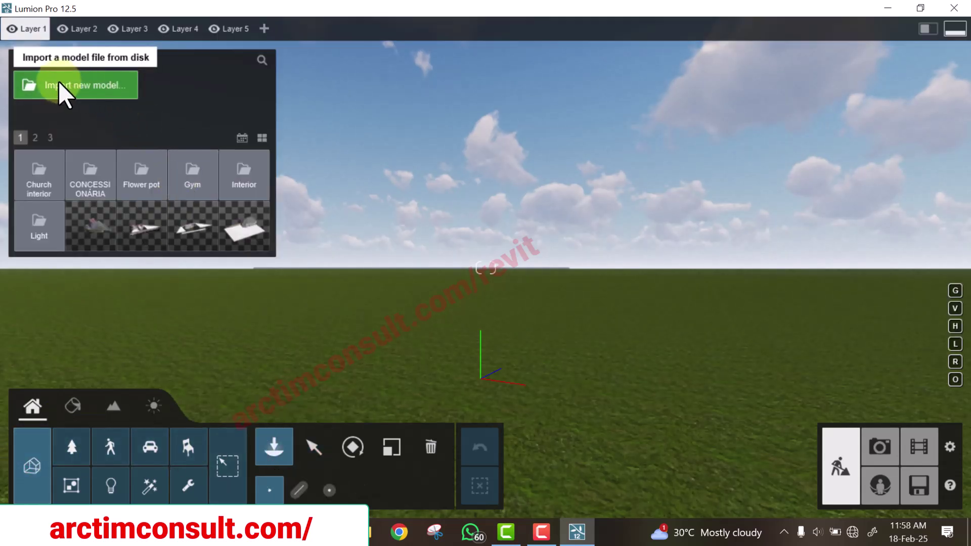
{"action": "left_click", "coordinate": [59, 84]}
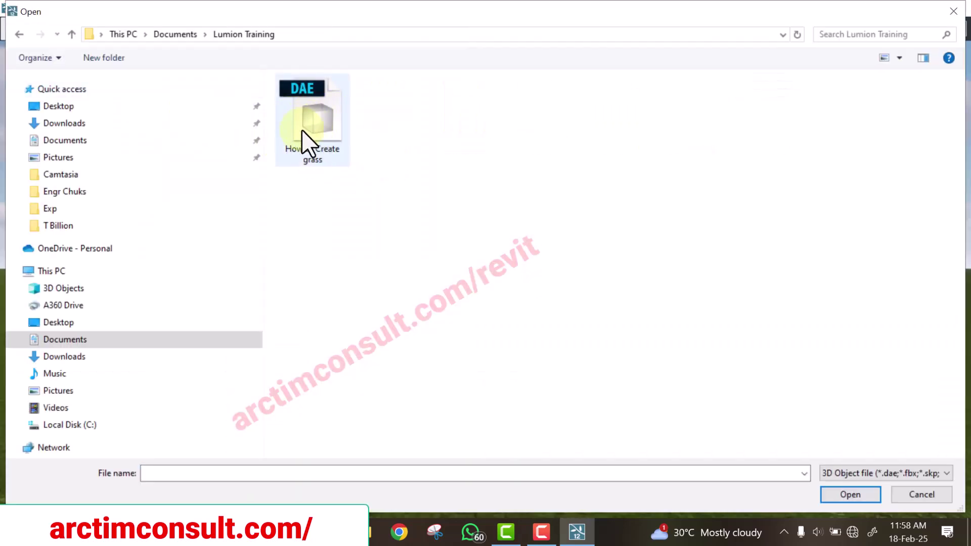
{"action": "left_click", "coordinate": [304, 121]}
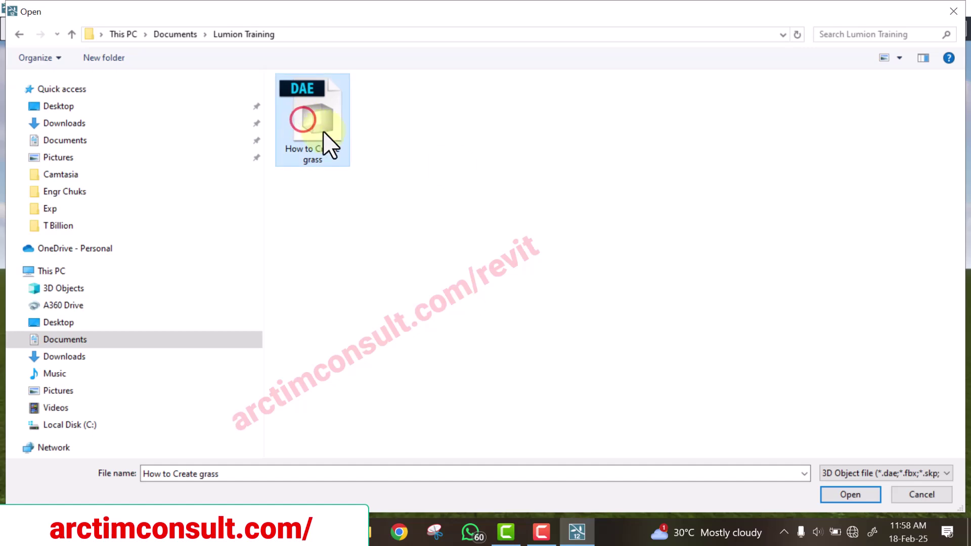
{"action": "left_click", "coordinate": [855, 495]}
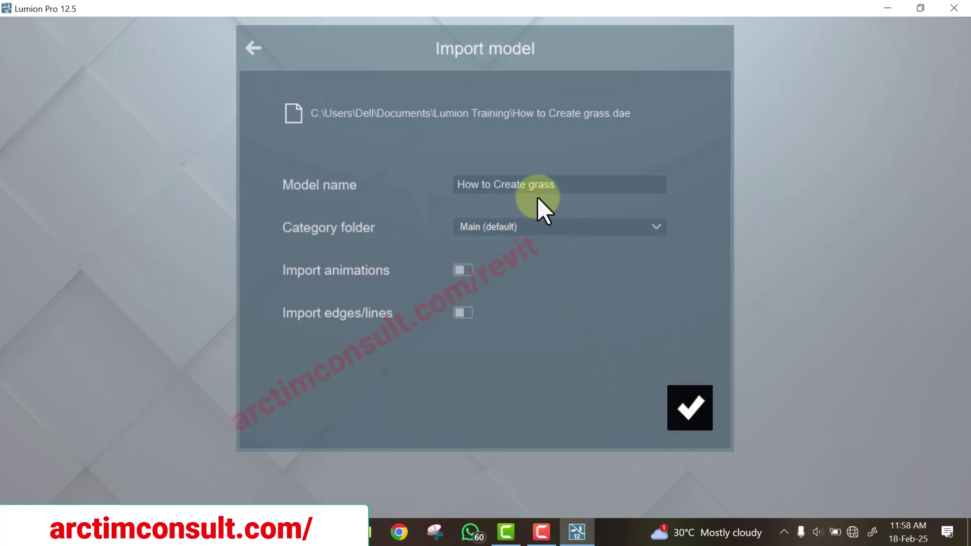
{"action": "left_click", "coordinate": [693, 403]}
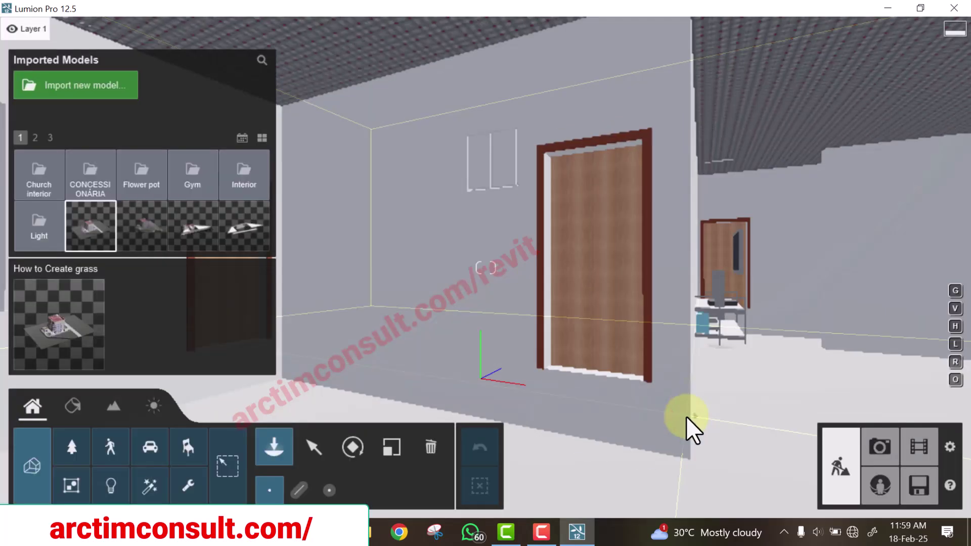
Place the imported How to Create grass model on the open grass terrain
{"action": "scroll", "coordinate": [689, 419], "scroll_direction": "down", "scroll_amount": 3}
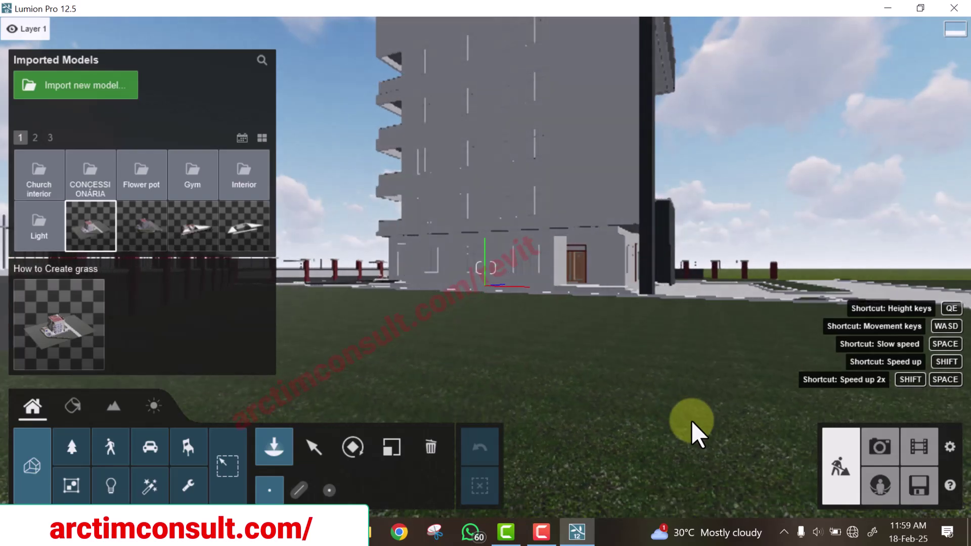
{"action": "scroll", "coordinate": [691, 432], "scroll_direction": "up", "scroll_amount": 5}
{"action": "scroll", "coordinate": [696, 443], "scroll_direction": "down", "scroll_amount": 8}
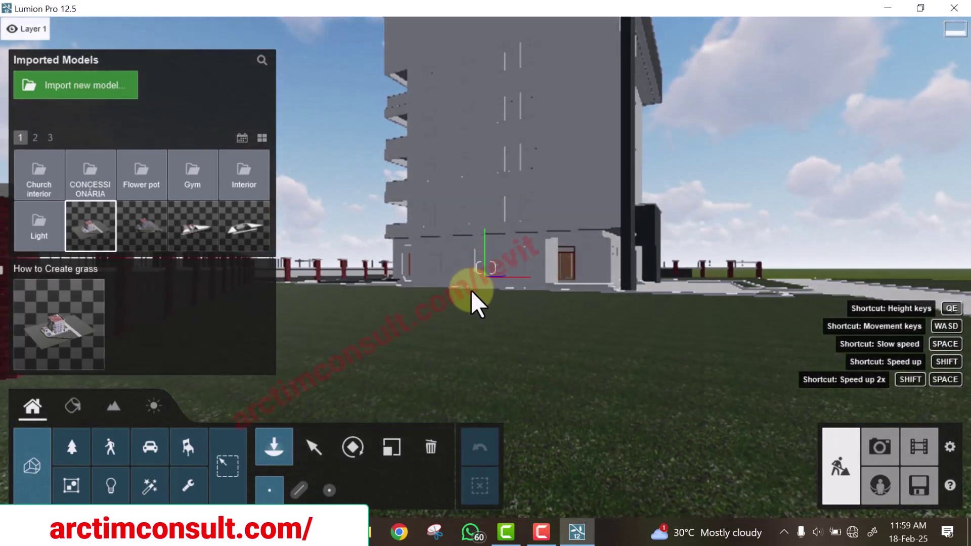
{"action": "scroll", "coordinate": [474, 290], "scroll_direction": "down", "scroll_amount": 5}
{"action": "scroll", "coordinate": [483, 291], "scroll_direction": "down", "scroll_amount": 2}
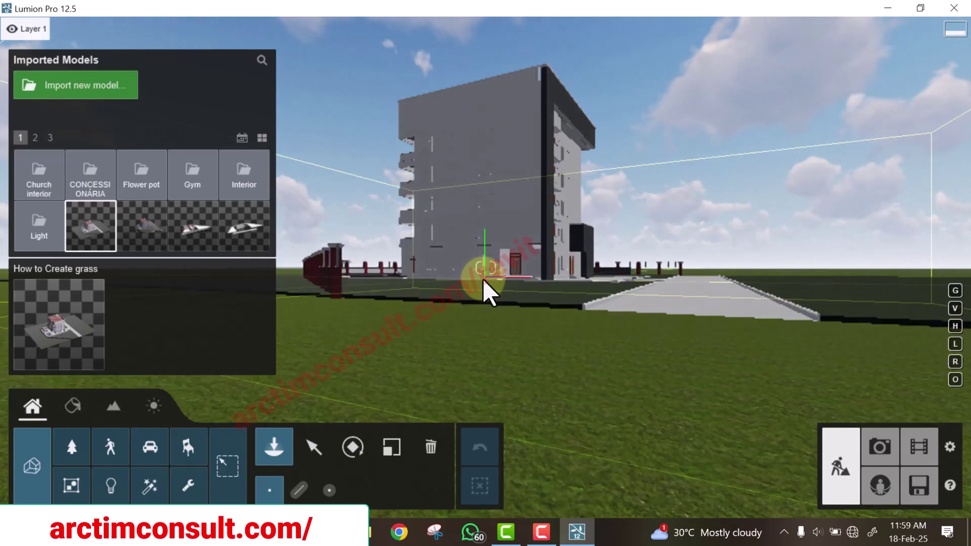
{"action": "right_click_drag", "start_coordinate": [484, 281], "coordinate": [484, 309]}
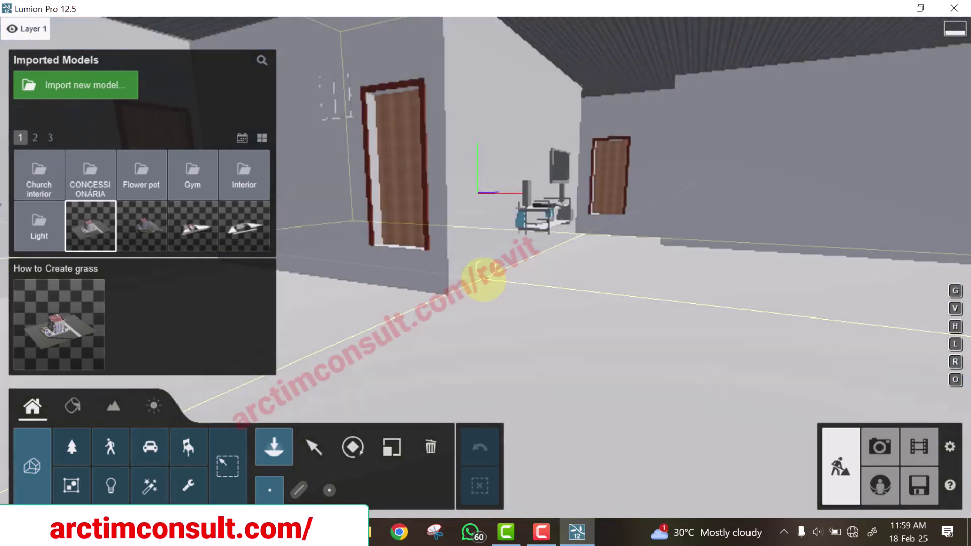
{"action": "right_click_drag", "start_coordinate": [481, 282], "coordinate": [488, 292]}
{"action": "scroll", "coordinate": [487, 268], "scroll_direction": "down", "scroll_amount": 8}
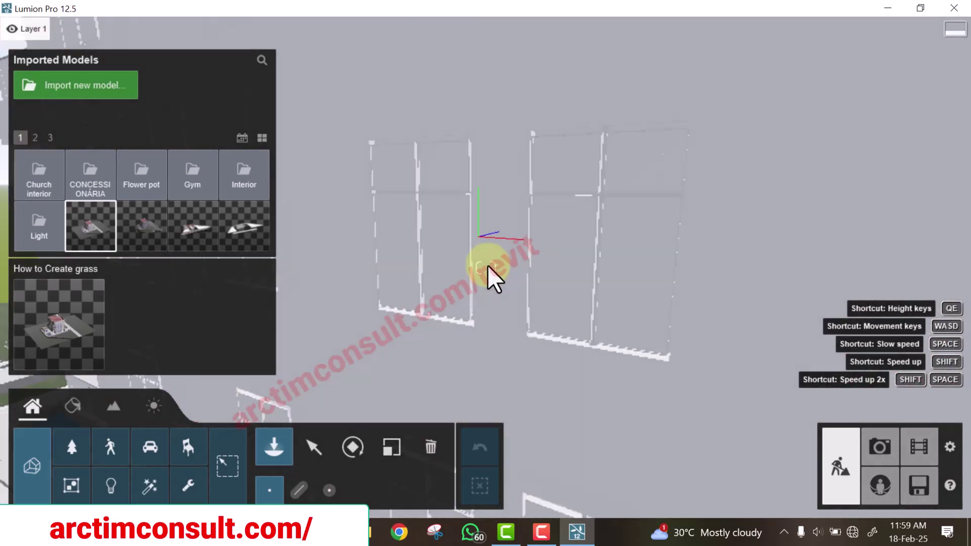
{"action": "scroll", "coordinate": [493, 278], "scroll_direction": "down", "scroll_amount": 10}
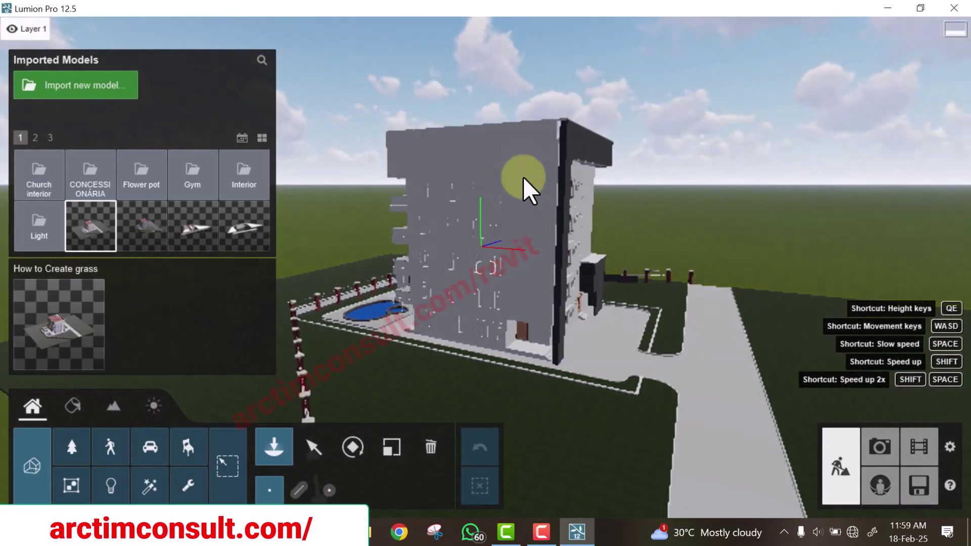
{"action": "scroll", "coordinate": [508, 200], "scroll_direction": "down", "scroll_amount": 8}
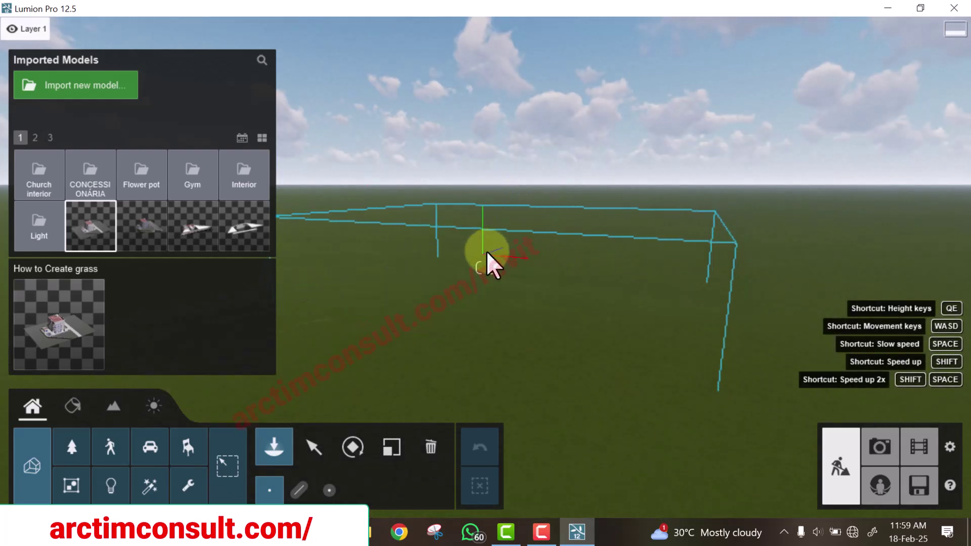
{"action": "left_click", "coordinate": [489, 264]}
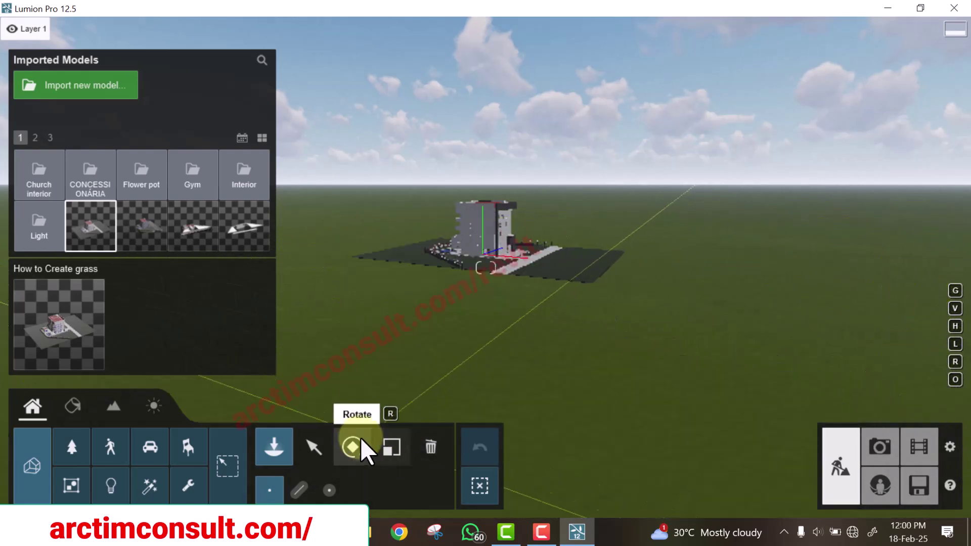
Select the placed building model and inspect its side facade, driveway and lawn from close to ground level
{"action": "left_click", "coordinate": [310, 445]}
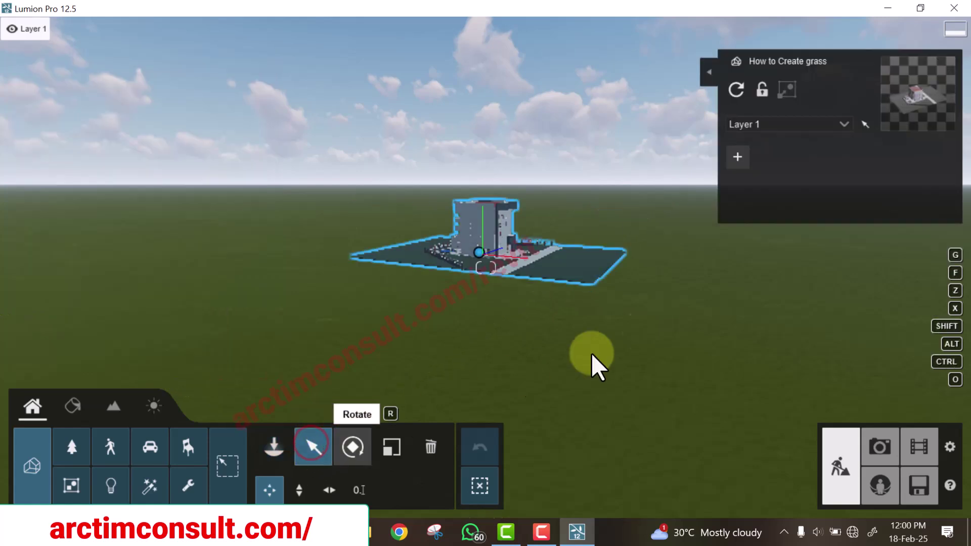
{"action": "left_click_drag", "start_coordinate": [471, 270], "coordinate": [447, 266]}
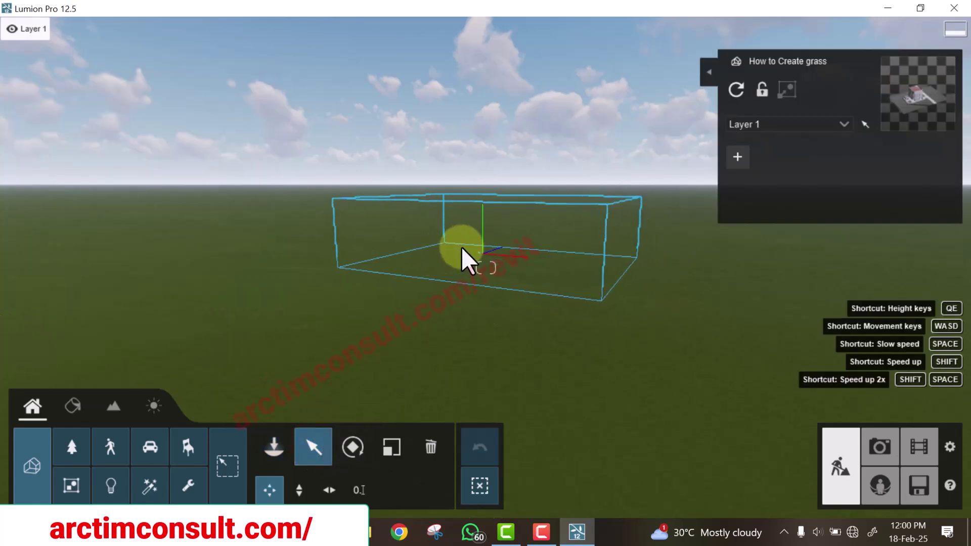
{"action": "key", "text": "w"}
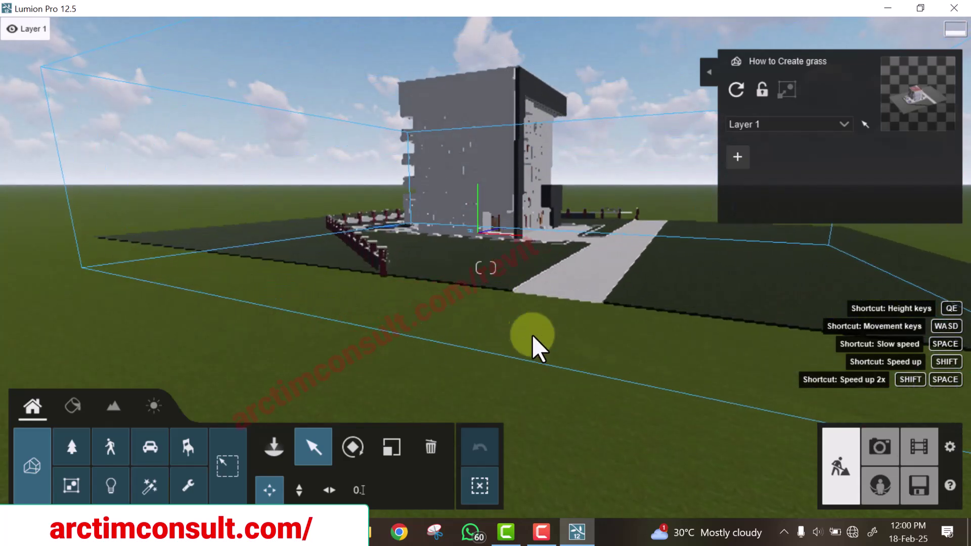
{"action": "scroll", "coordinate": [567, 227], "scroll_direction": "up", "scroll_amount": 3}
{"action": "scroll", "coordinate": [569, 237], "scroll_direction": "up", "scroll_amount": 6}
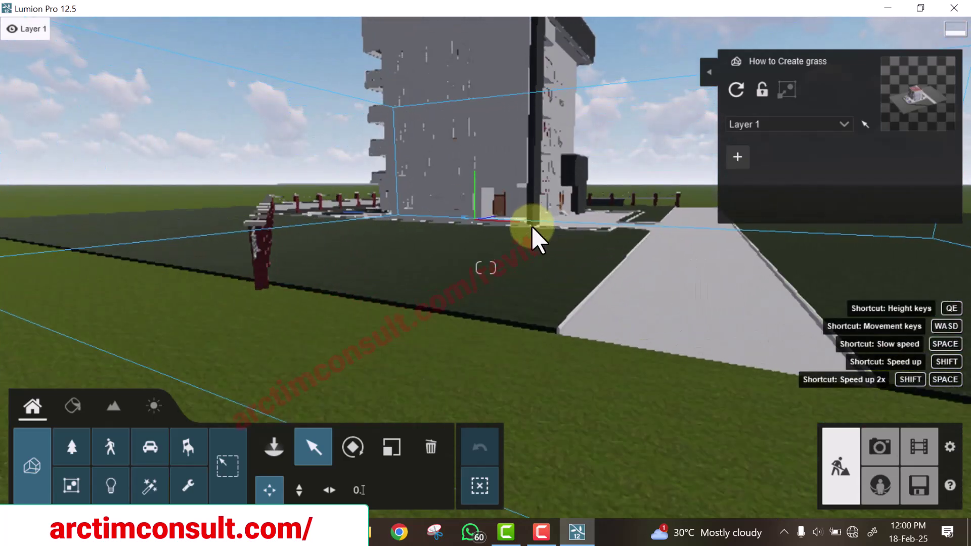
{"action": "scroll", "coordinate": [476, 260], "scroll_direction": "down", "scroll_amount": 5}
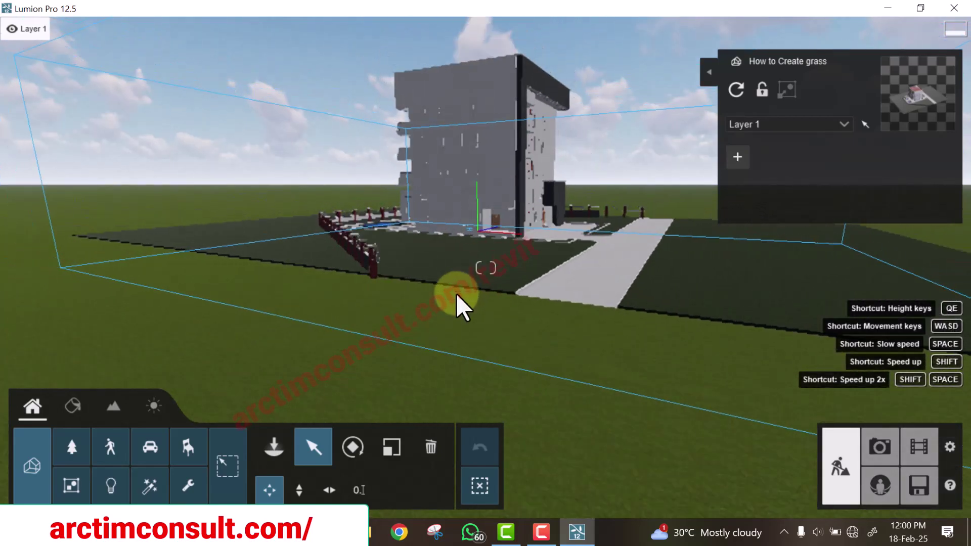
{"action": "left_click", "coordinate": [465, 351]}
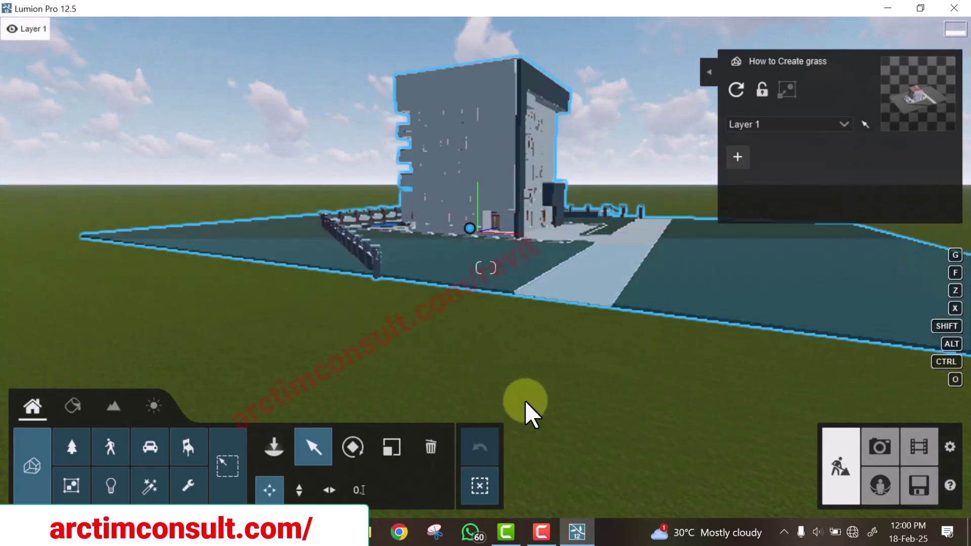
Examine the whole building, lawn, fence and road of the placed model from above
{"action": "key", "text": "o"}
{"action": "mouse_move", "coordinate": [541, 350]}
{"action": "right_mouse_down"}
{"action": "mouse_move", "coordinate": [533, 354]}
{"action": "mouse_move", "coordinate": [541, 349]}
{"action": "right_mouse_up"}
{"action": "scroll", "coordinate": [359, 277], "scroll_direction": "down", "scroll_amount": 2}
{"action": "scroll", "coordinate": [359, 278], "scroll_direction": "down", "scroll_amount": 1}
{"action": "scroll", "coordinate": [349, 361], "scroll_direction": "down", "scroll_amount": 1}
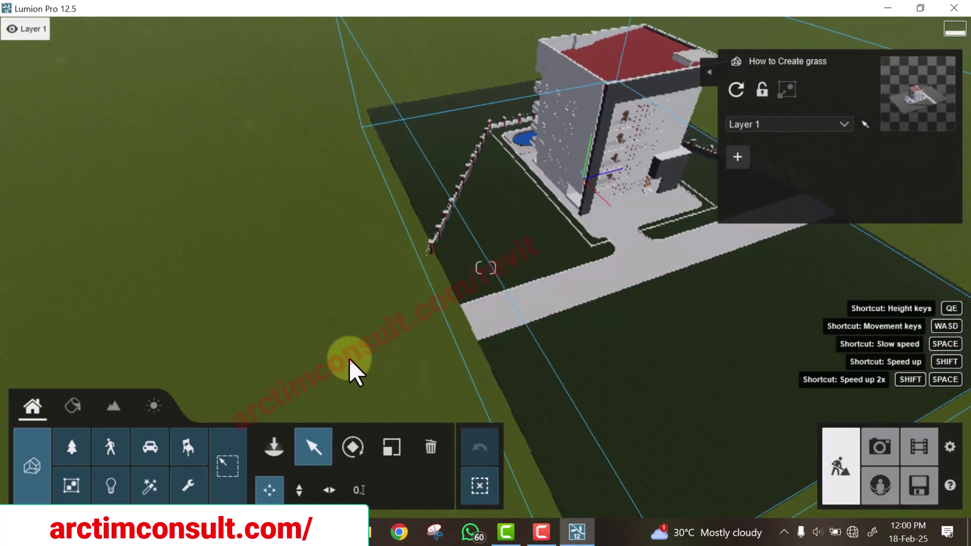
{"action": "scroll", "coordinate": [386, 265], "scroll_direction": "down", "scroll_amount": 3}
{"action": "scroll", "coordinate": [353, 335], "scroll_direction": "down", "scroll_amount": 1}
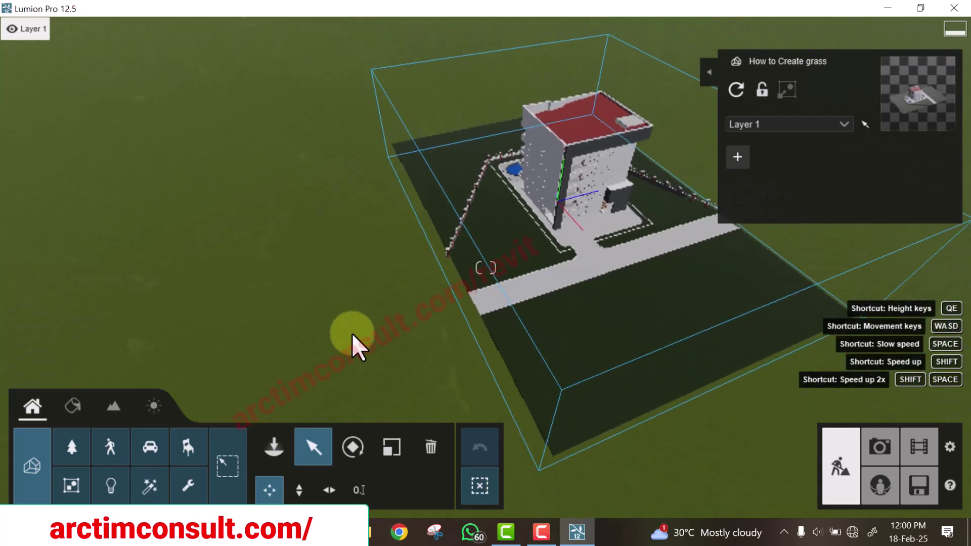
{"action": "scroll", "coordinate": [561, 266], "scroll_direction": "up", "scroll_amount": 2}
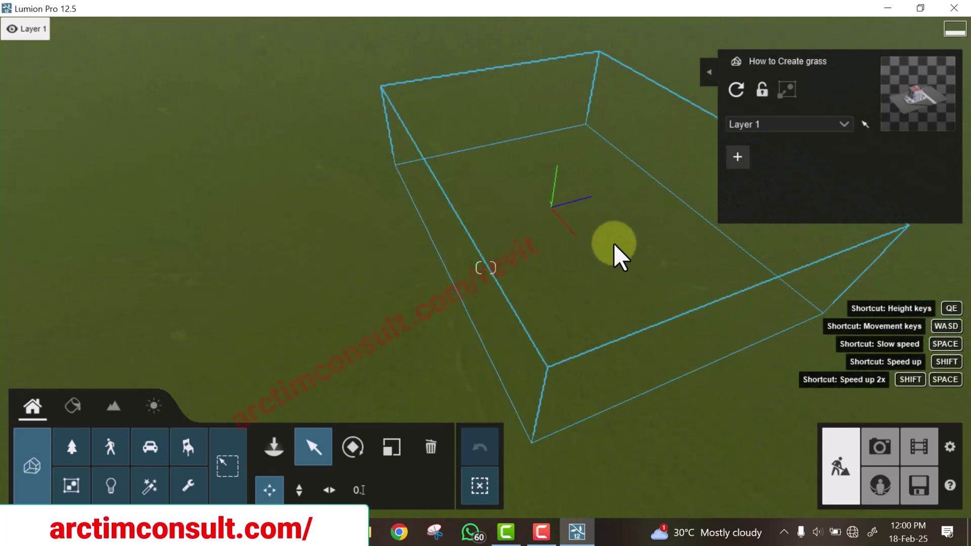
Turn on landscape grass for the terrain around the placed model
{"action": "scroll", "coordinate": [609, 246], "scroll_direction": "up", "scroll_amount": 3}
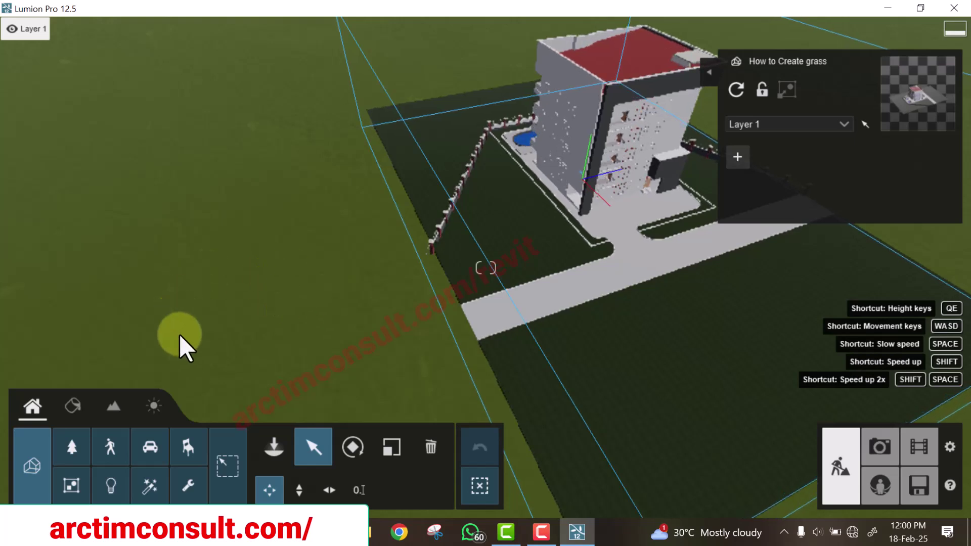
{"action": "left_click", "coordinate": [111, 408]}
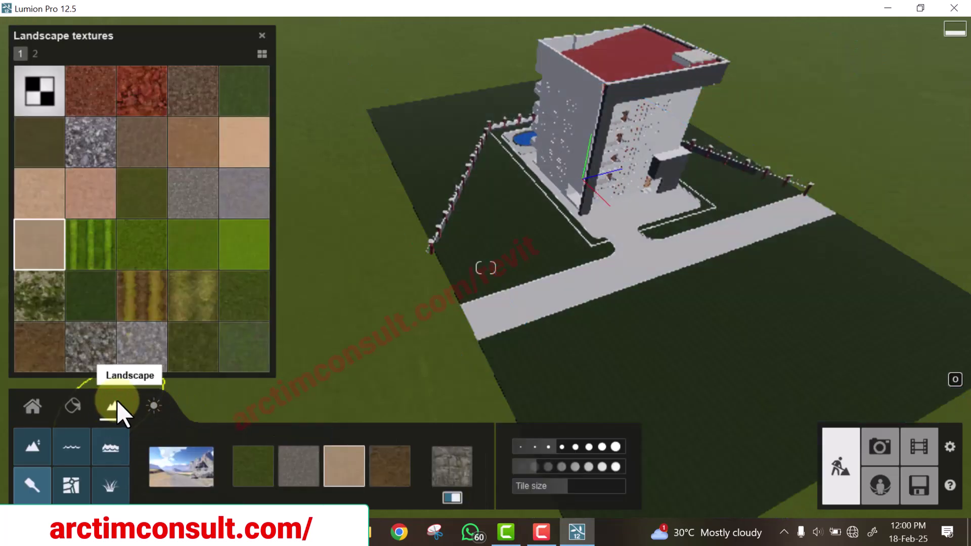
{"action": "left_click", "coordinate": [101, 484]}
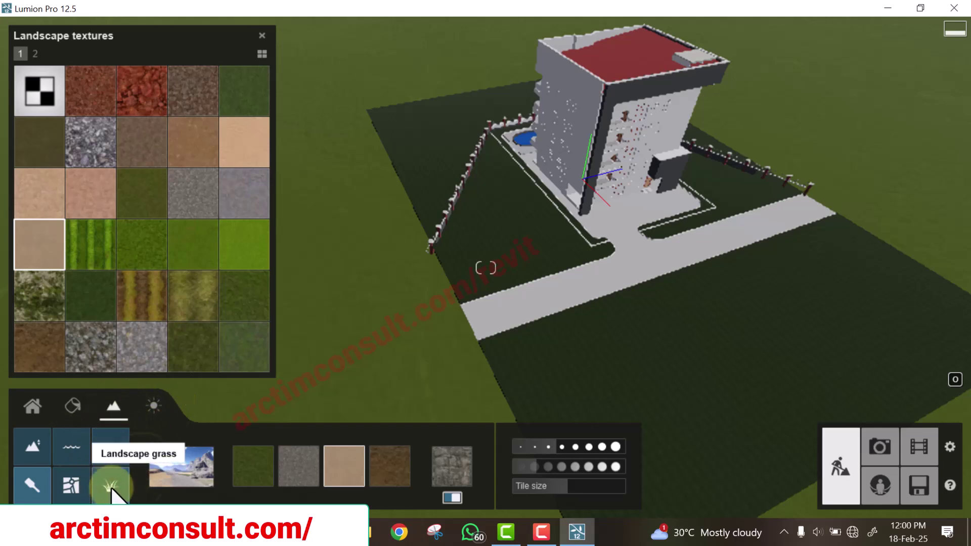
{"action": "left_click", "coordinate": [111, 488]}
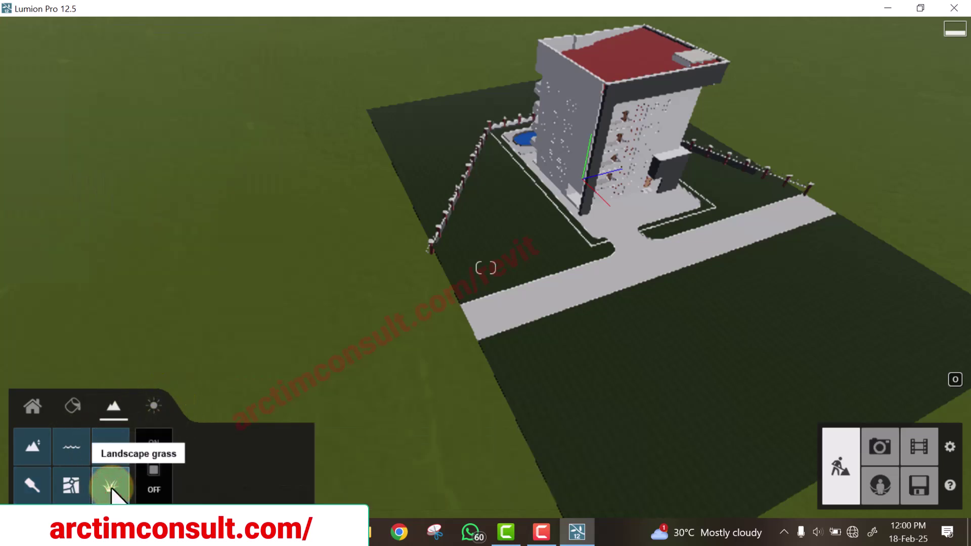
{"action": "left_click", "coordinate": [152, 469]}
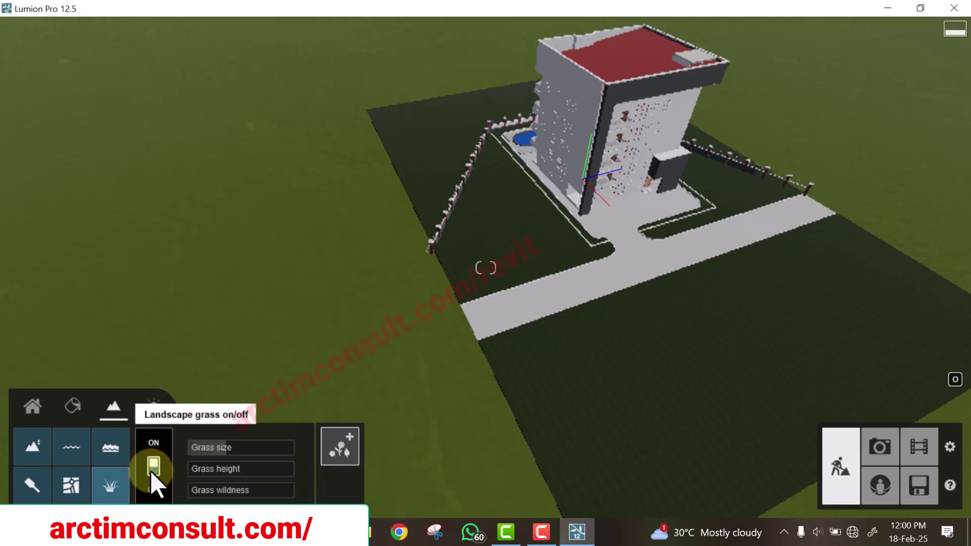
Increase the landscape grass size to nearly its maximum and raise the grass height to about 3.4
{"action": "left_click_drag", "start_coordinate": [223, 451], "coordinate": [284, 452]}
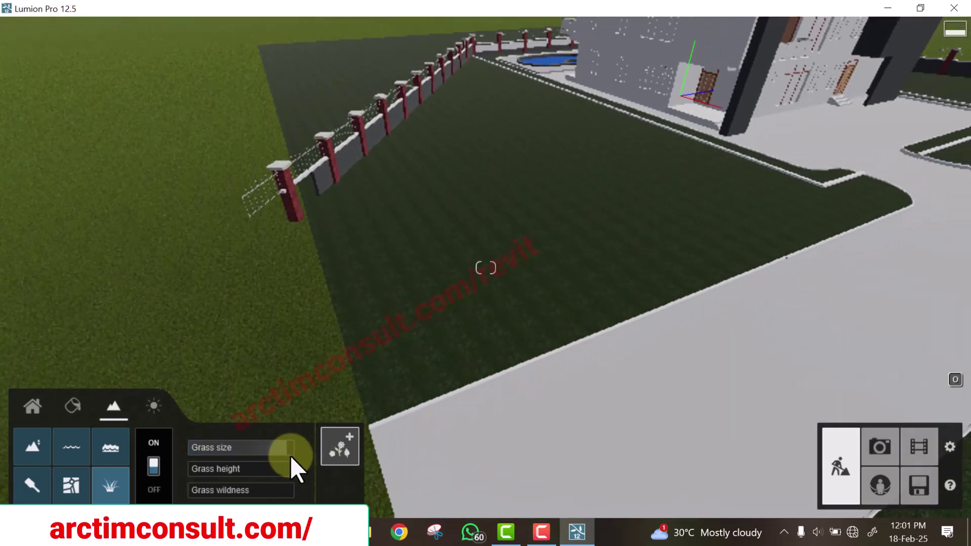
{"action": "mouse_move", "coordinate": [248, 475]}
{"action": "left_click_drag", "start_coordinate": [194, 470], "coordinate": [249, 471]}
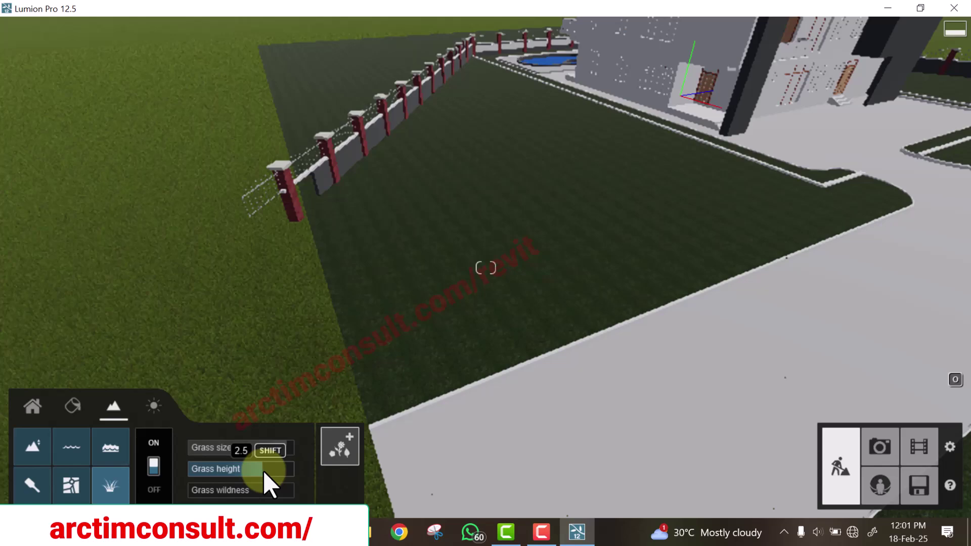
{"action": "left_click_drag", "start_coordinate": [260, 469], "coordinate": [284, 471]}
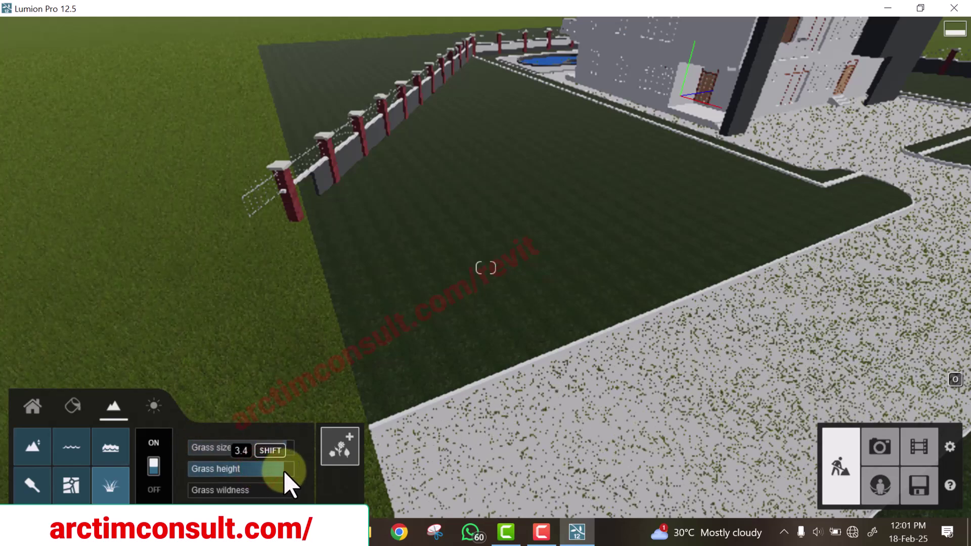
Raise the landscape grass height to about 3.6 and fine-tune the grass size just below its maximum
{"action": "scroll", "coordinate": [564, 346], "scroll_direction": "down", "scroll_amount": 5}
{"action": "scroll", "coordinate": [565, 348], "scroll_direction": "down", "scroll_amount": 3}
{"action": "scroll", "coordinate": [687, 293], "scroll_direction": "up", "scroll_amount": 5}
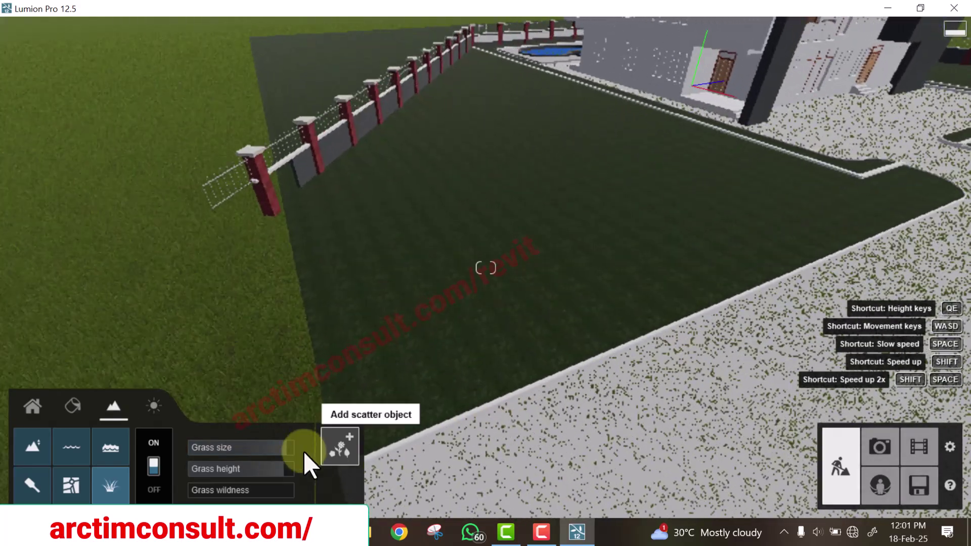
{"action": "left_click_drag", "start_coordinate": [284, 469], "coordinate": [260, 457]}
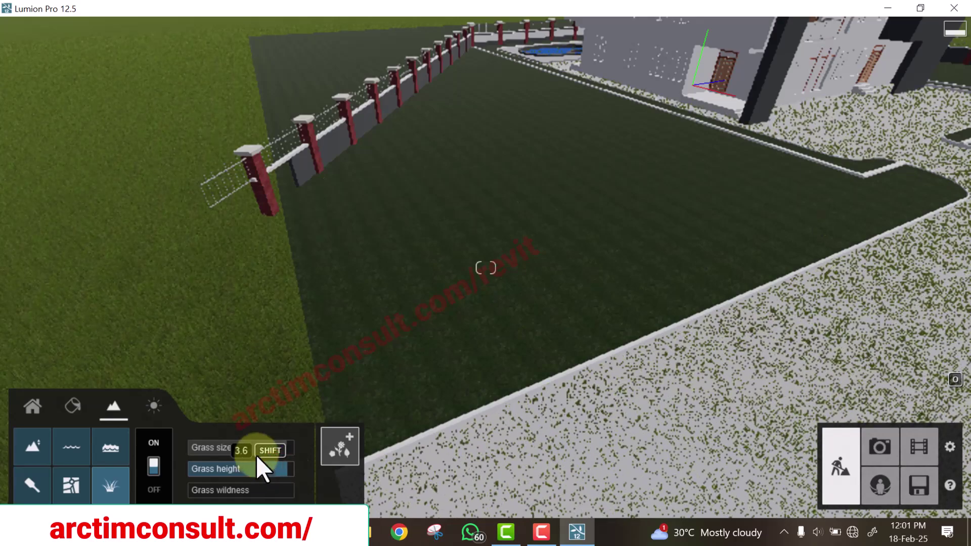
{"action": "scroll", "coordinate": [414, 295], "scroll_direction": "down", "scroll_amount": 4}
{"action": "right_click_drag", "start_coordinate": [408, 314], "coordinate": [308, 435]}
{"action": "mouse_move", "coordinate": [283, 447]}
{"action": "left_mouse_down"}
{"action": "mouse_move", "coordinate": [254, 446]}
{"action": "mouse_move", "coordinate": [292, 451]}
{"action": "mouse_move", "coordinate": [265, 454]}
{"action": "mouse_move", "coordinate": [283, 454]}
{"action": "left_mouse_up"}
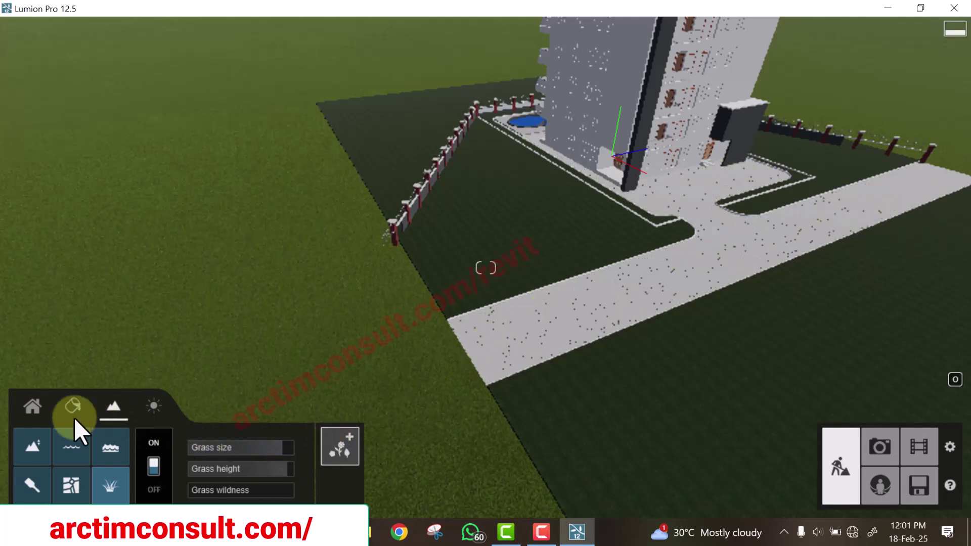
Lift the How to Create grass model vertically clear of the terrain grass and set its Y position to 5 m
{"action": "left_click", "coordinate": [30, 406]}
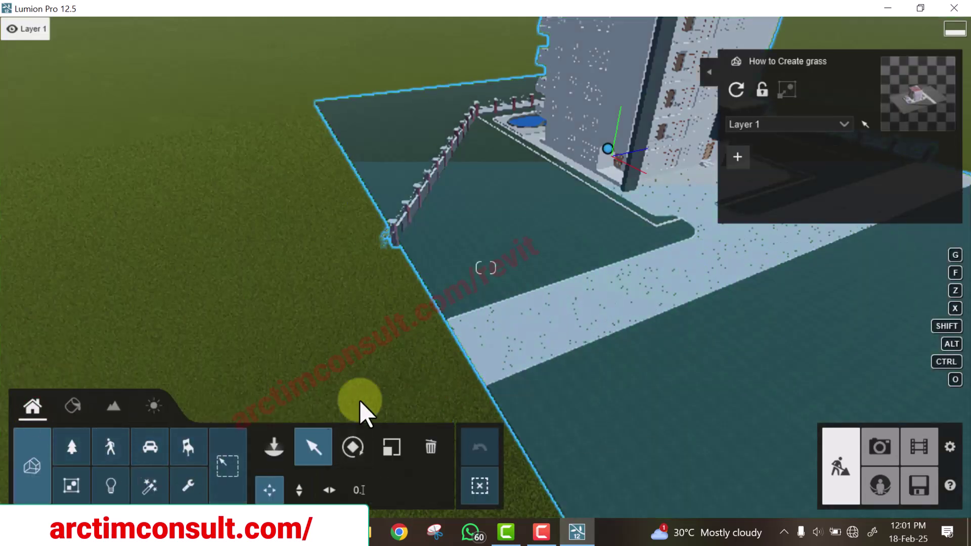
{"action": "left_click", "coordinate": [608, 149]}
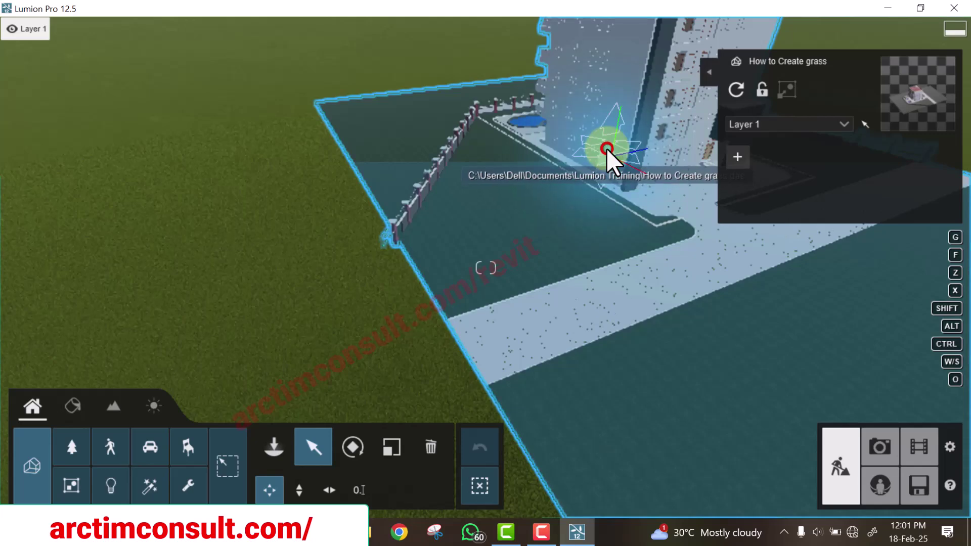
{"action": "left_click", "coordinate": [298, 490]}
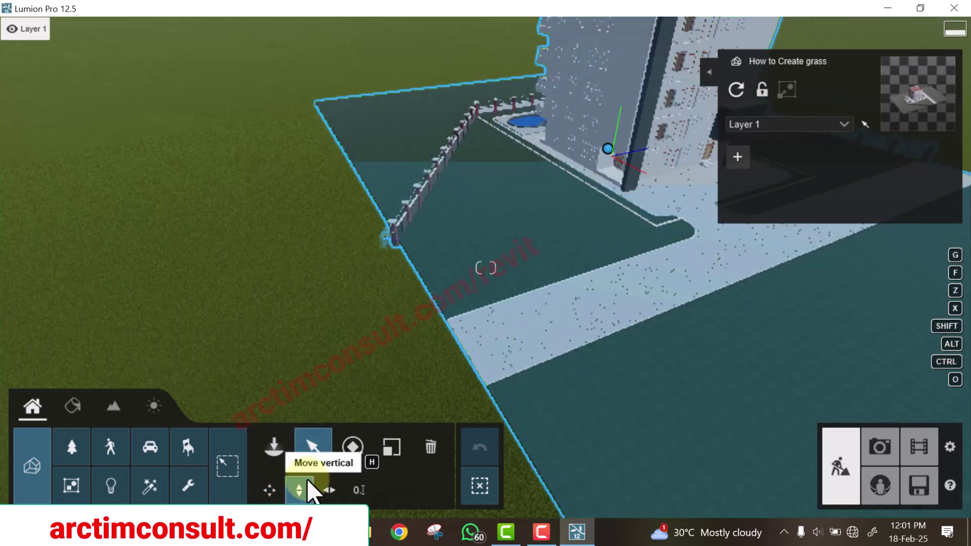
{"action": "left_click", "coordinate": [614, 143]}
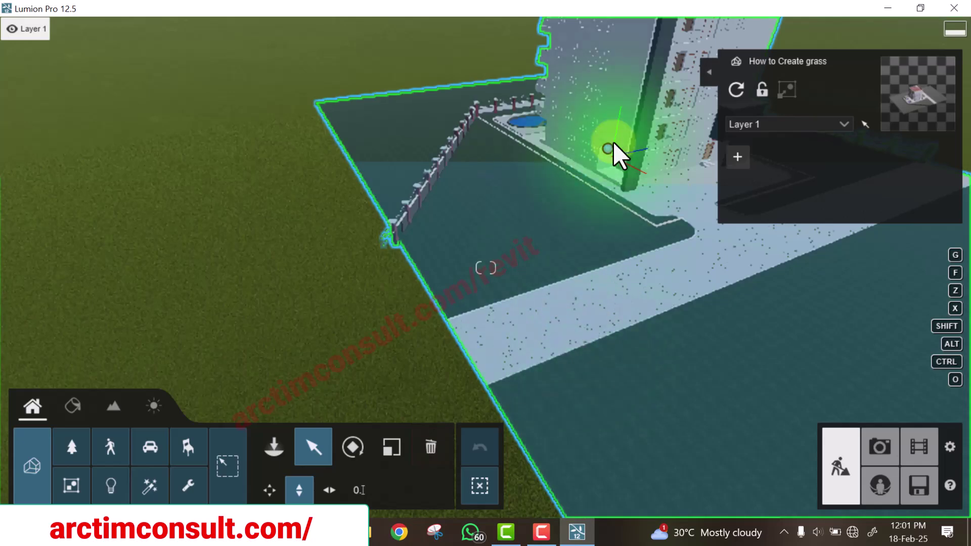
{"action": "left_click_drag", "start_coordinate": [614, 153], "coordinate": [624, 50]}
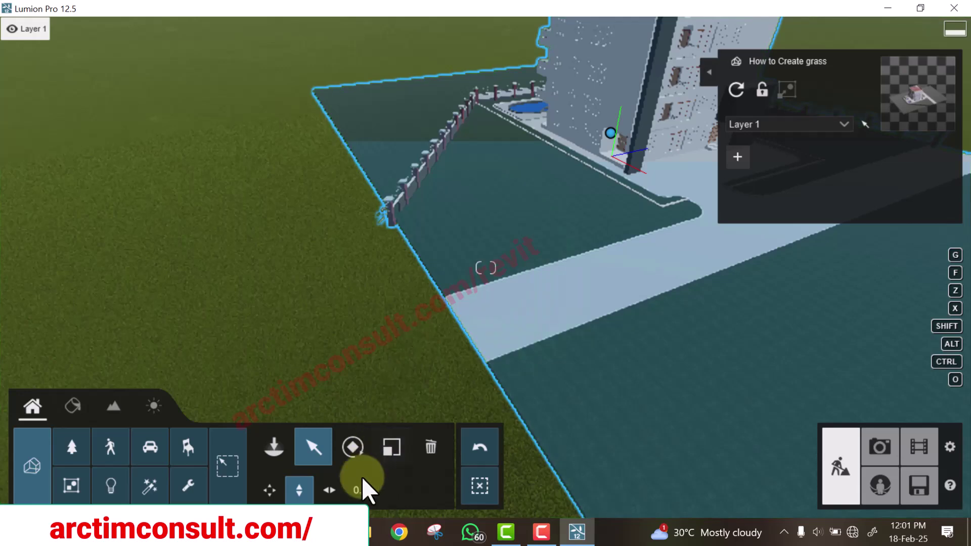
{"action": "left_click", "coordinate": [359, 488]}
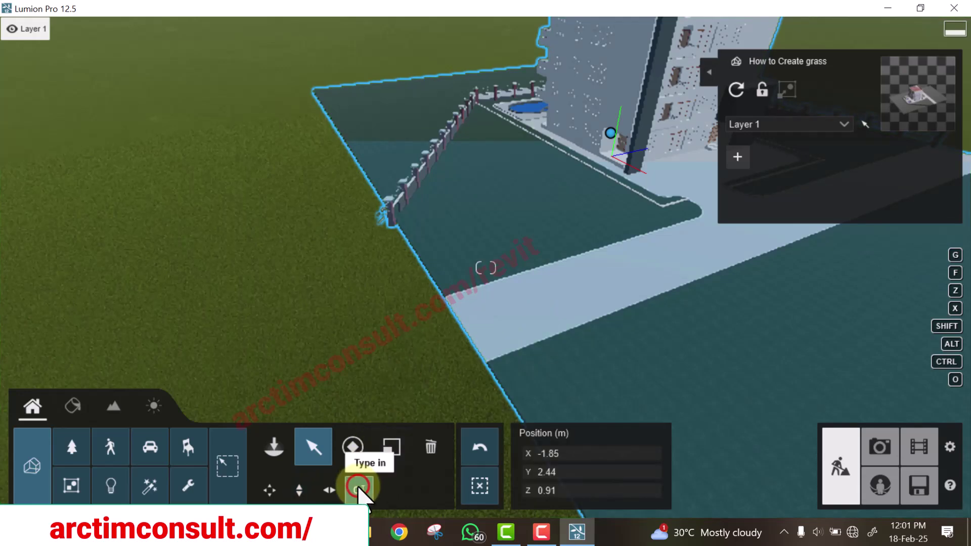
{"action": "left_click", "coordinate": [563, 474]}
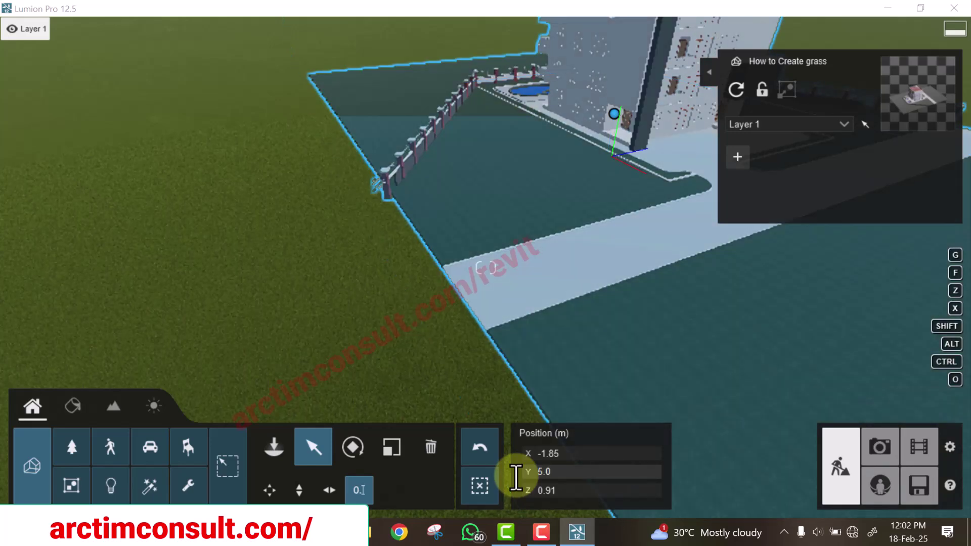
{"action": "left_click", "coordinate": [386, 456]}
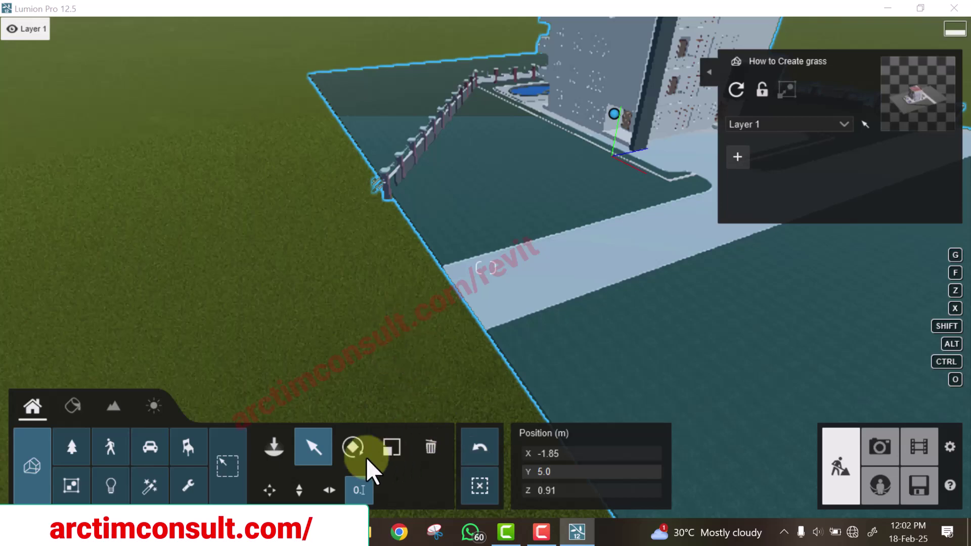
{"action": "left_click", "coordinate": [408, 284]}
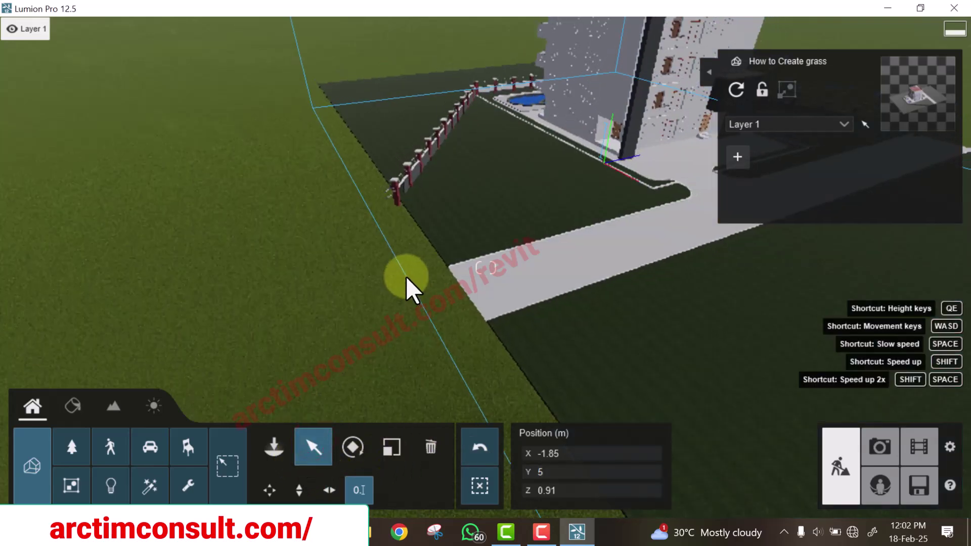
Inspect the gap between the raised model's underside and the terrain grass from ground level, and view the building from above the lawn
{"action": "right_click_drag", "start_coordinate": [548, 364], "coordinate": [353, 349]}
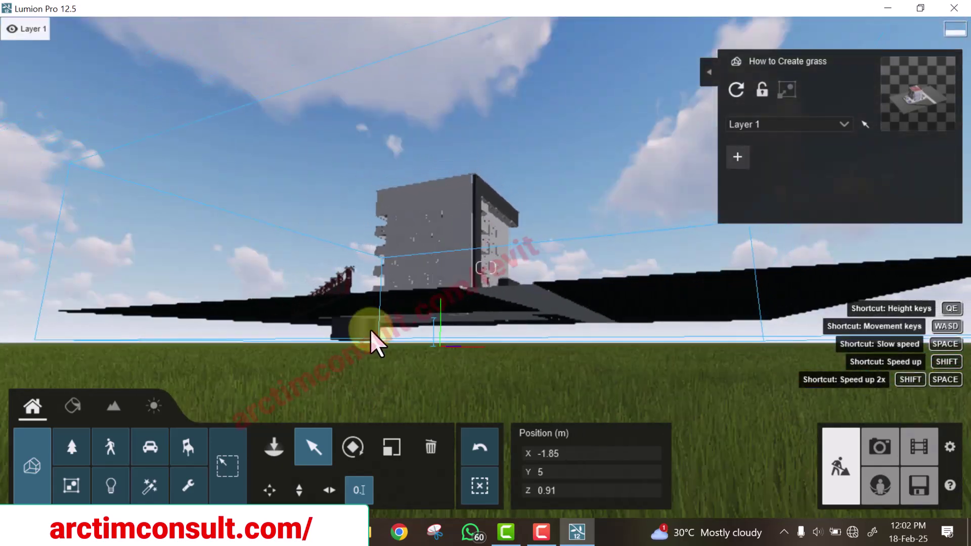
{"action": "right_click_drag", "start_coordinate": [502, 333], "coordinate": [507, 349]}
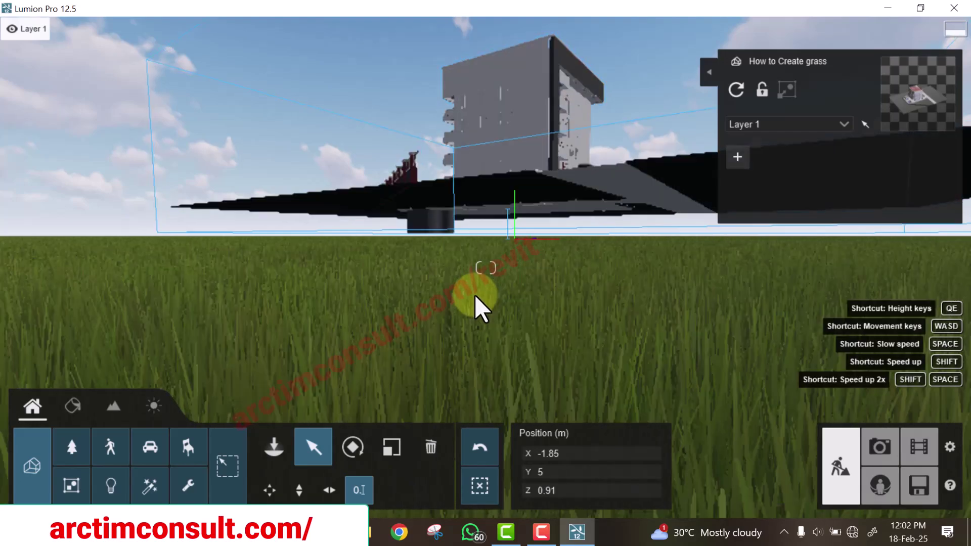
{"action": "right_click_drag", "start_coordinate": [427, 248], "coordinate": [440, 223]}
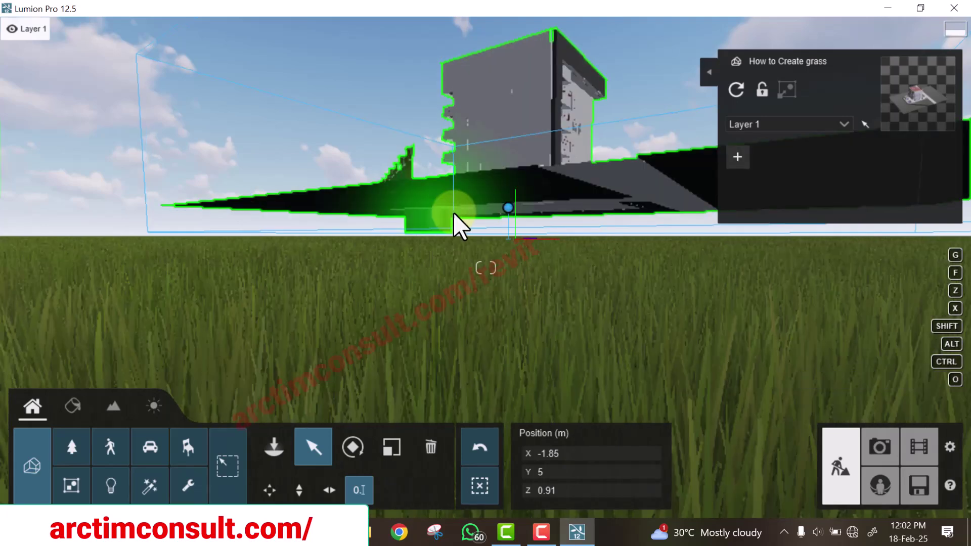
{"action": "left_click", "coordinate": [455, 228]}
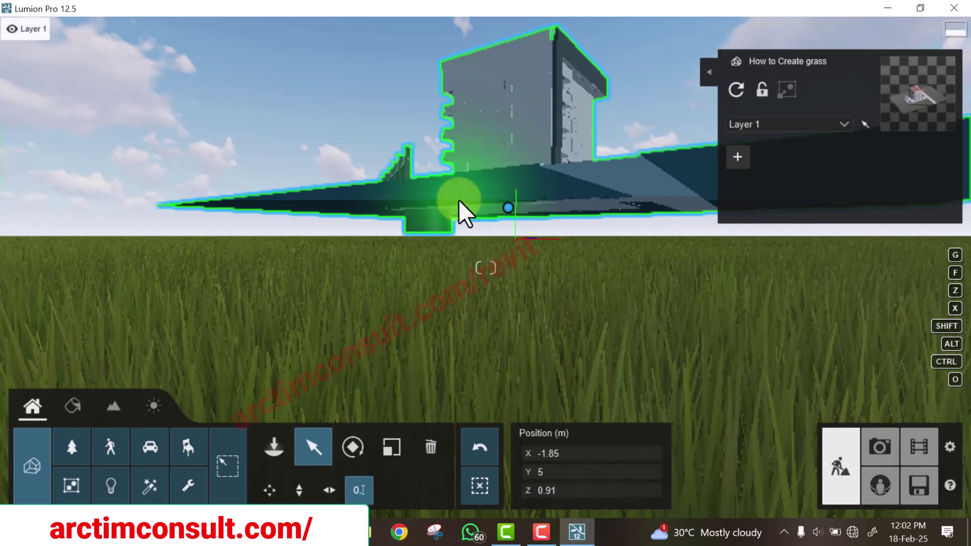
{"action": "scroll", "coordinate": [458, 195], "scroll_direction": "down", "scroll_amount": 1}
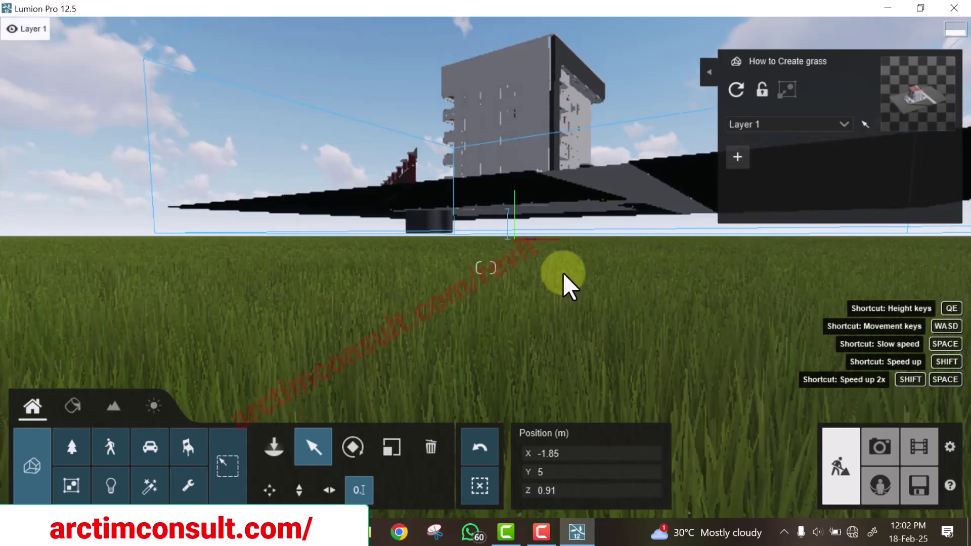
{"action": "right_click_drag", "start_coordinate": [581, 251], "coordinate": [567, 269]}
{"action": "key", "text": "q"}
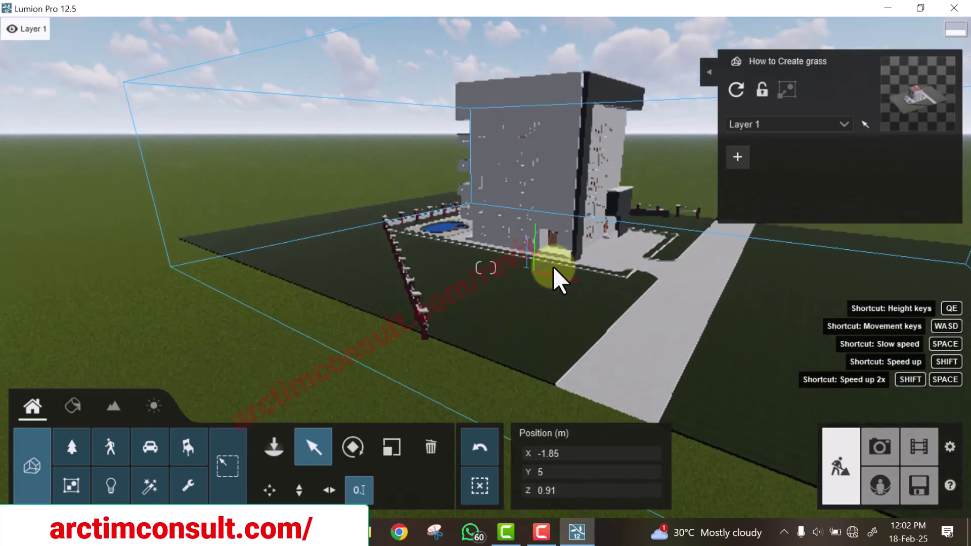
Assign the Landscape material to the model's GRASS LAWN surface
{"action": "left_click", "coordinate": [332, 346]}
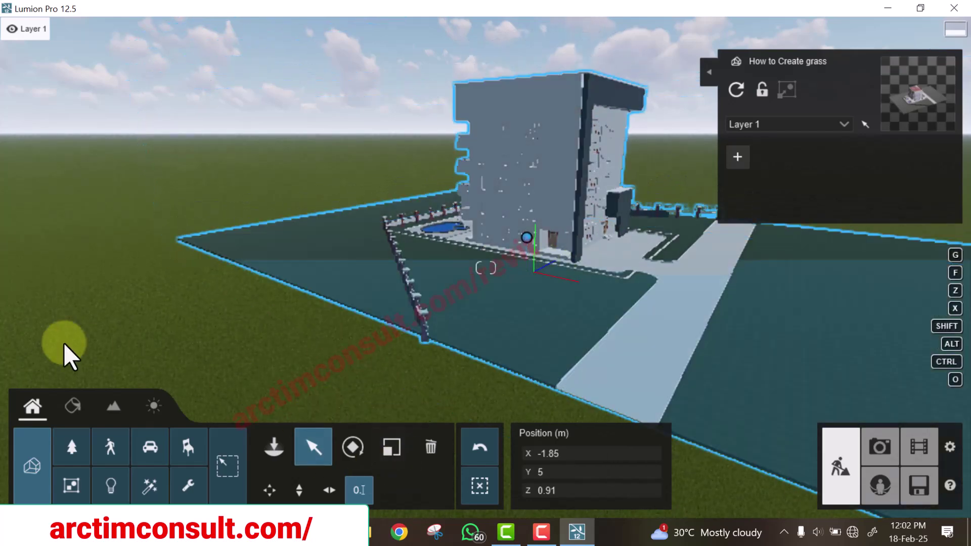
{"action": "left_click", "coordinate": [69, 404]}
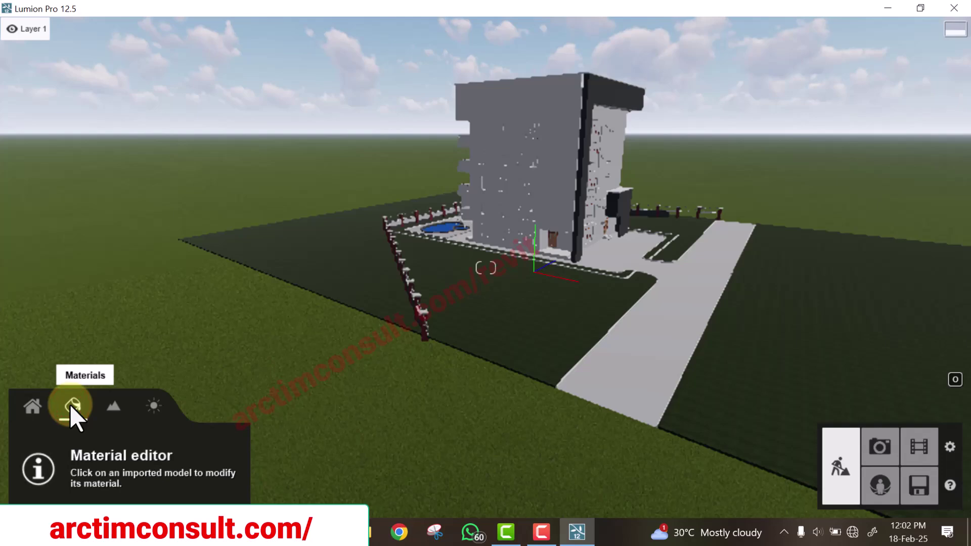
{"action": "left_click", "coordinate": [321, 239]}
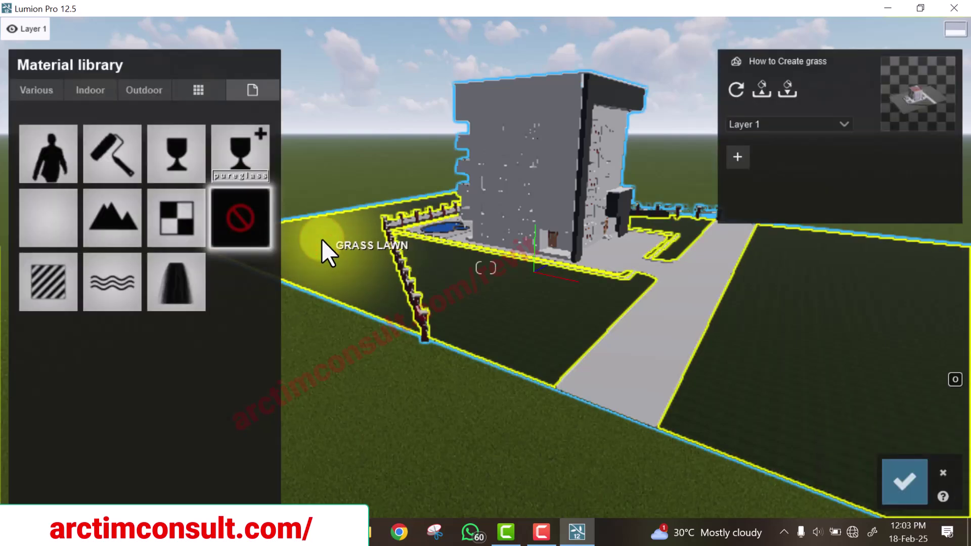
{"action": "left_click", "coordinate": [111, 217]}
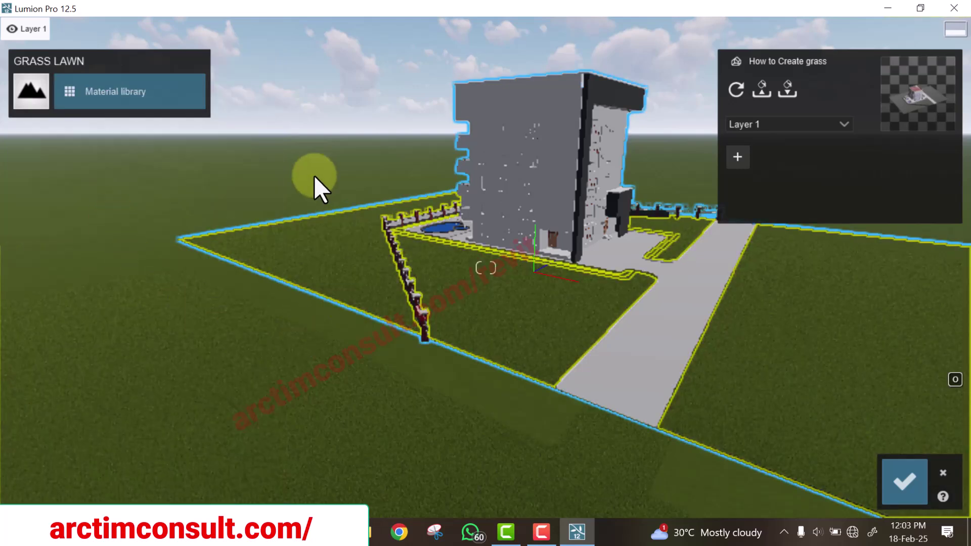
Examine the grass on the lawn beside the fence and building, both close up and from a distance
{"action": "key", "text": "w"}
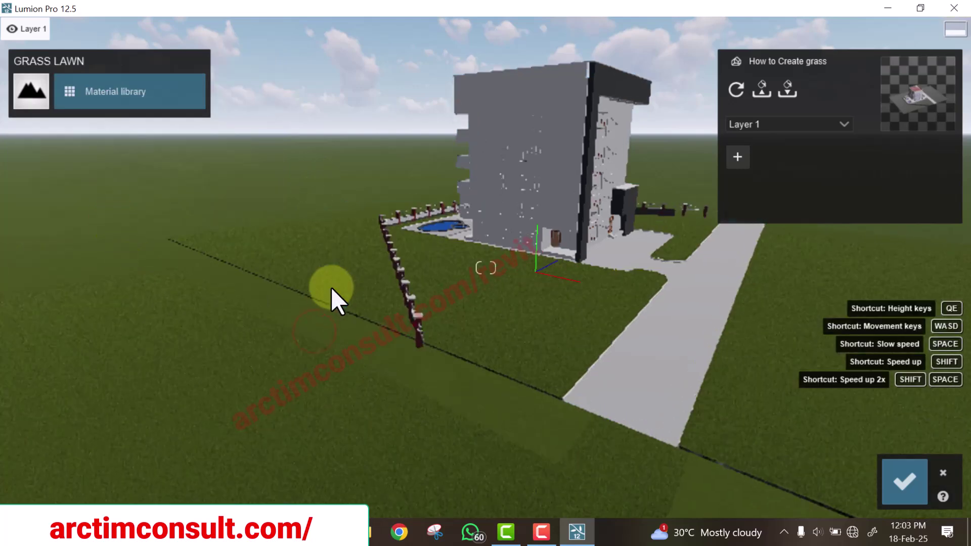
{"action": "key", "text": "w"}
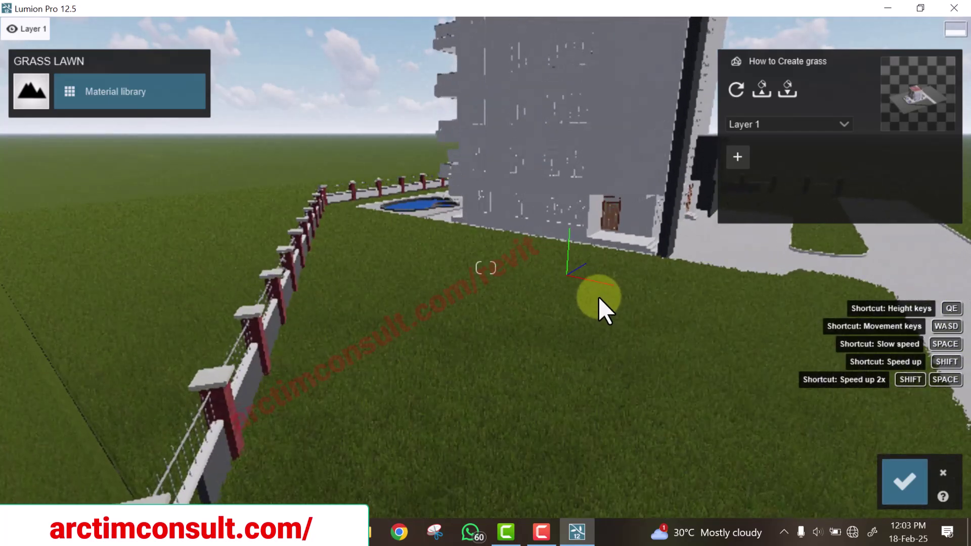
{"action": "key", "text": "s"}
{"action": "key", "text": "s"}
{"action": "key", "text": "w"}
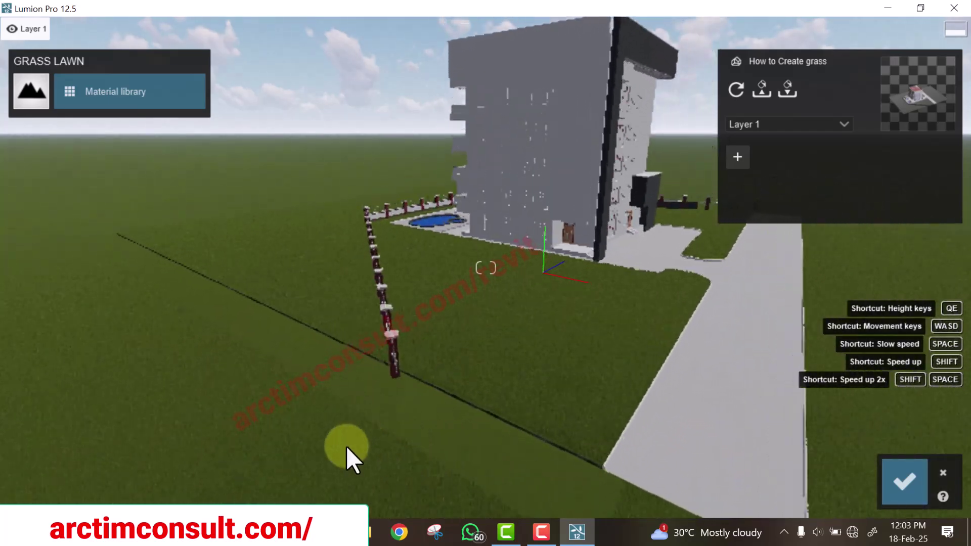
{"action": "scroll", "coordinate": [193, 422], "scroll_direction": "down", "scroll_amount": 3}
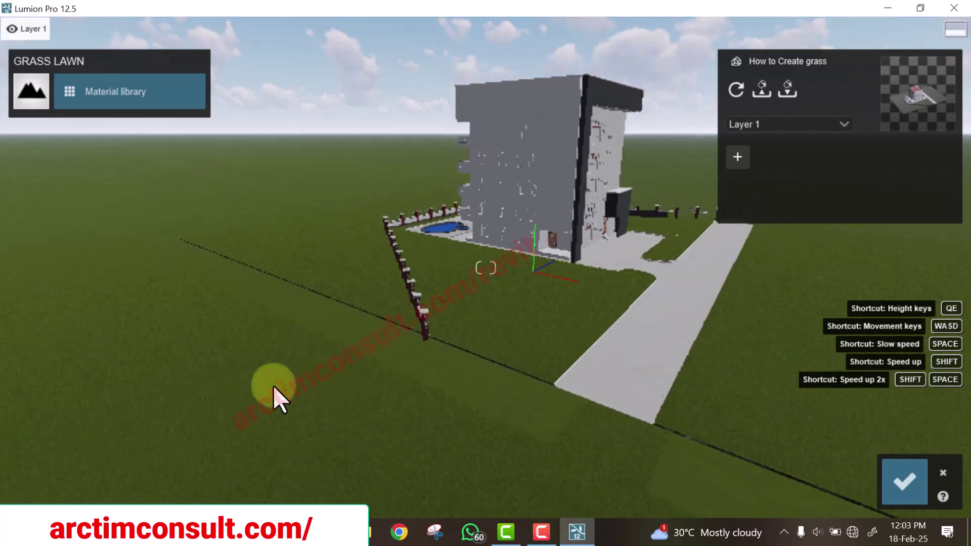
{"action": "scroll", "coordinate": [568, 287], "scroll_direction": "up", "scroll_amount": 5}
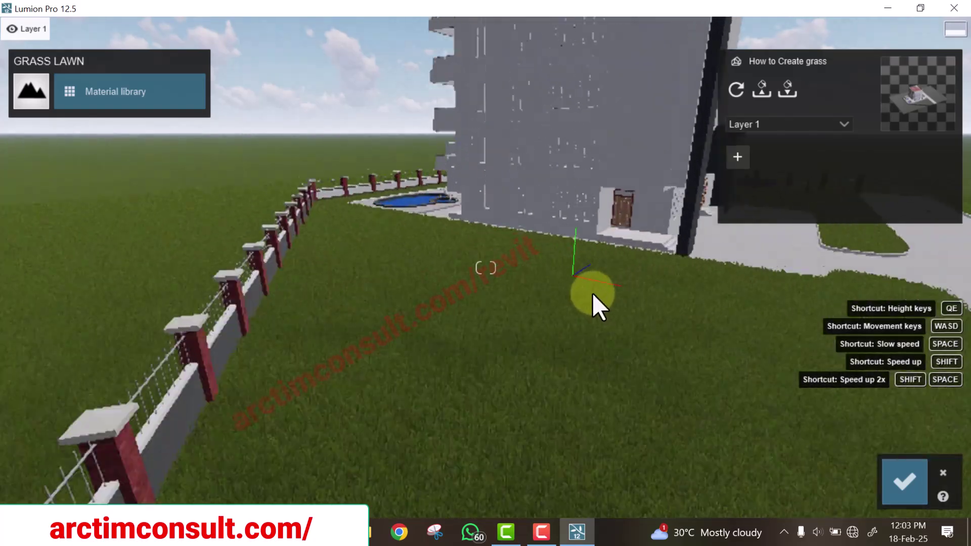
Examine the lawn's grass blades at ground level and compare the lawn with the surrounding terrain grass from afar
{"action": "scroll", "coordinate": [487, 405], "scroll_direction": "up", "scroll_amount": 5}
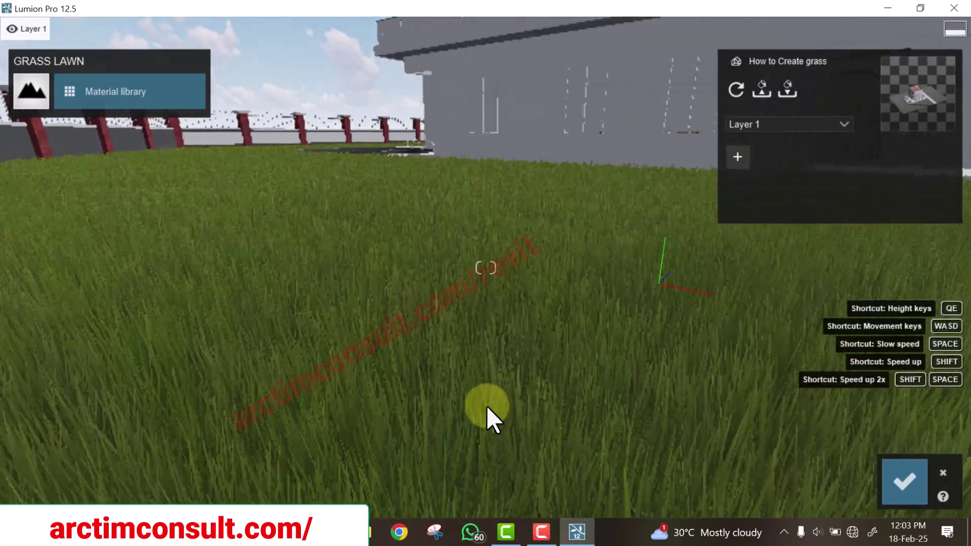
{"action": "scroll", "coordinate": [487, 397], "scroll_direction": "up", "scroll_amount": 4}
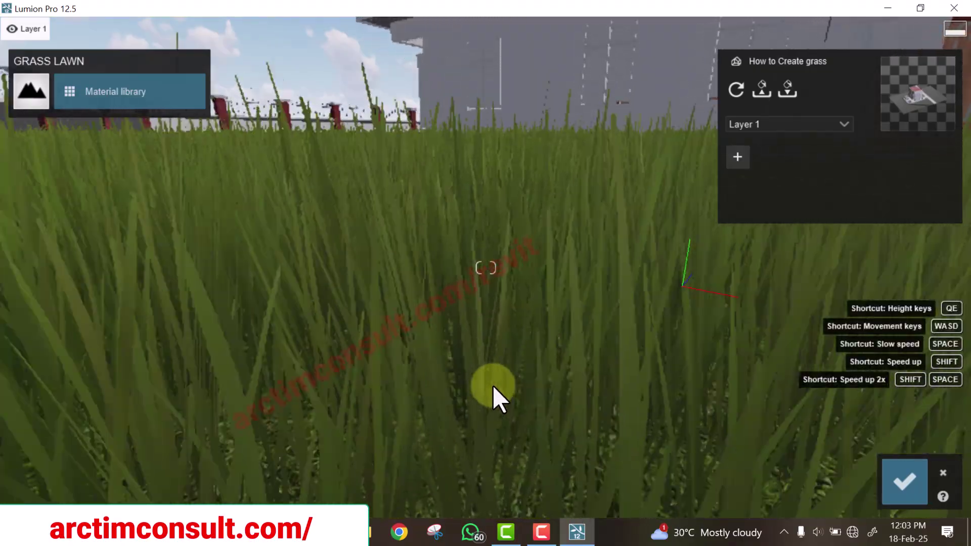
{"action": "scroll", "coordinate": [493, 386], "scroll_direction": "down", "scroll_amount": 5}
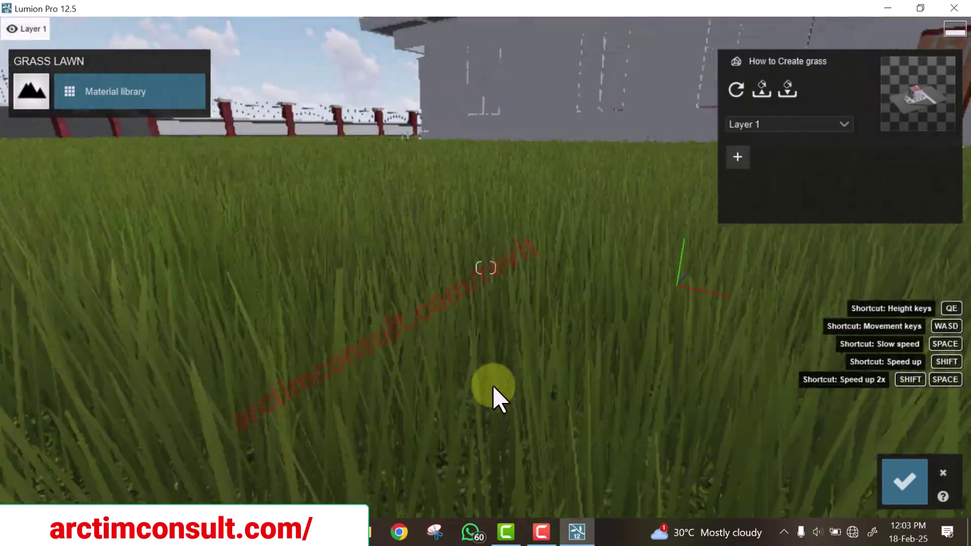
{"action": "scroll", "coordinate": [492, 386], "scroll_direction": "down", "scroll_amount": 5}
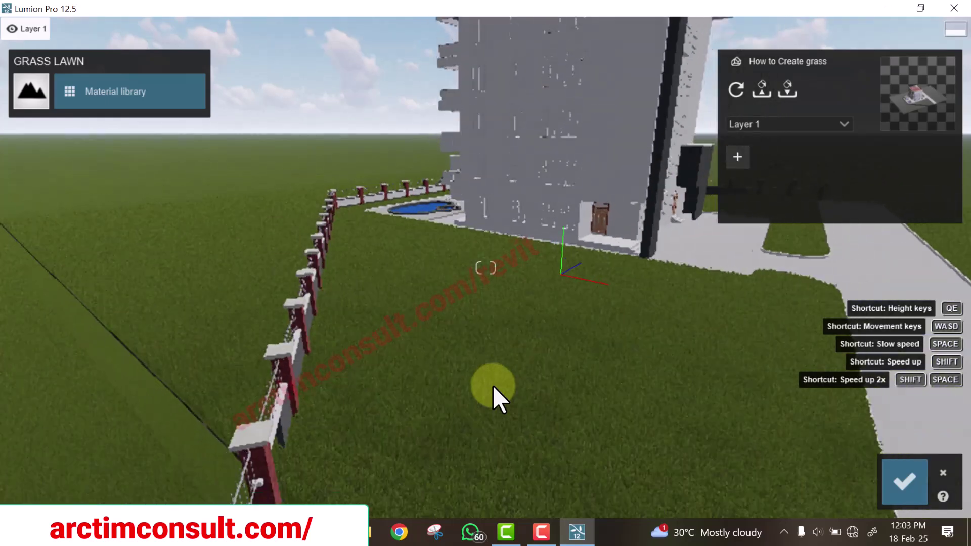
{"action": "scroll", "coordinate": [493, 387], "scroll_direction": "down", "scroll_amount": 3}
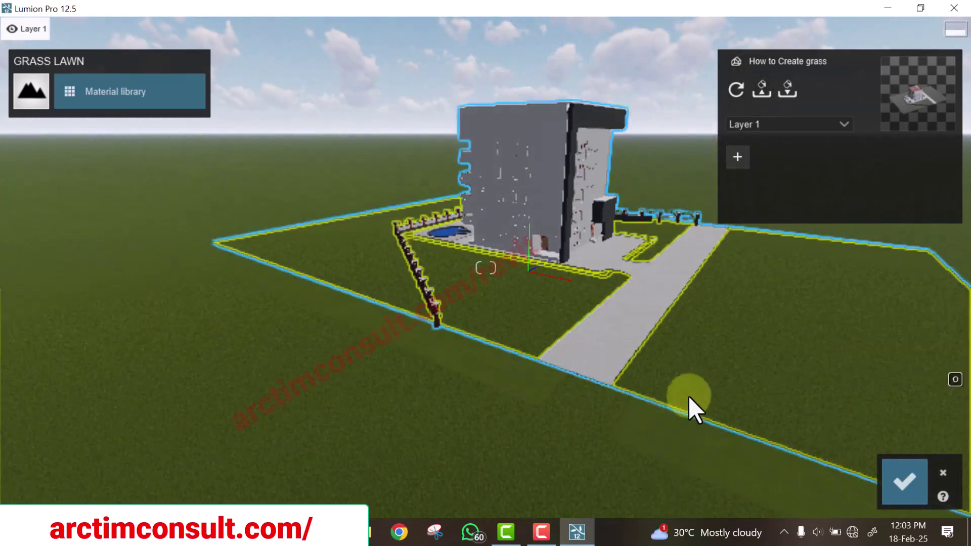
{"action": "scroll", "coordinate": [382, 365], "scroll_direction": "down", "scroll_amount": 3}
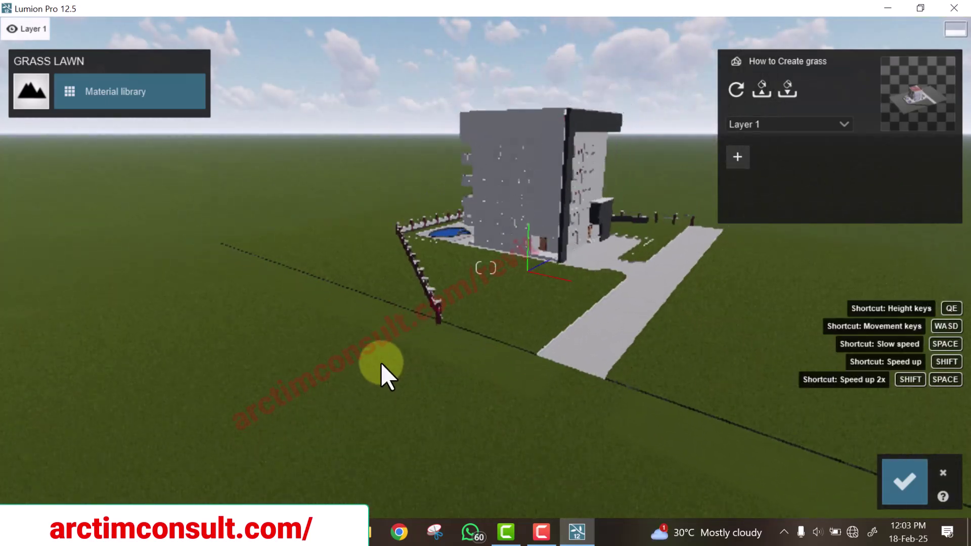
{"action": "scroll", "coordinate": [381, 364], "scroll_direction": "down", "scroll_amount": 2}
{"action": "scroll", "coordinate": [381, 364], "scroll_direction": "up", "scroll_amount": 4}
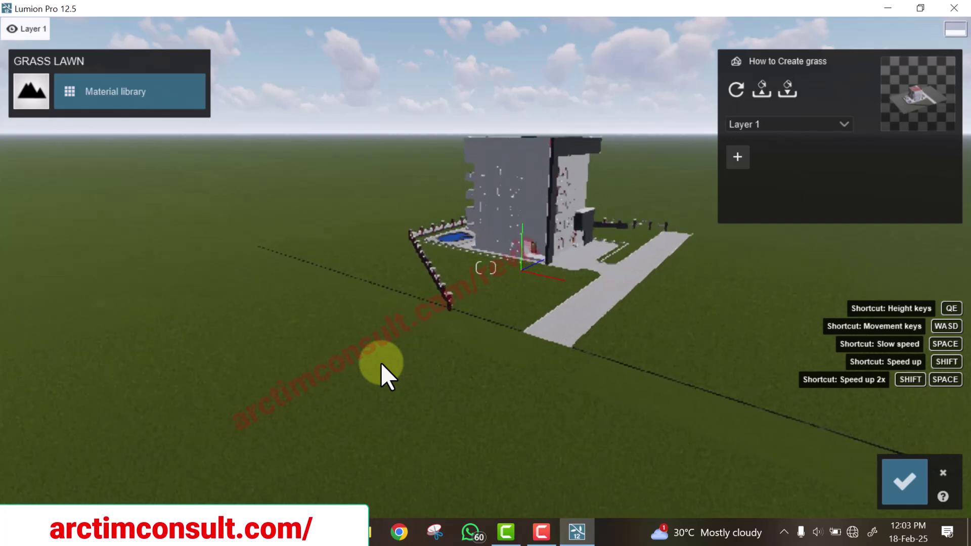
{"action": "scroll", "coordinate": [378, 372], "scroll_direction": "up", "scroll_amount": 1}
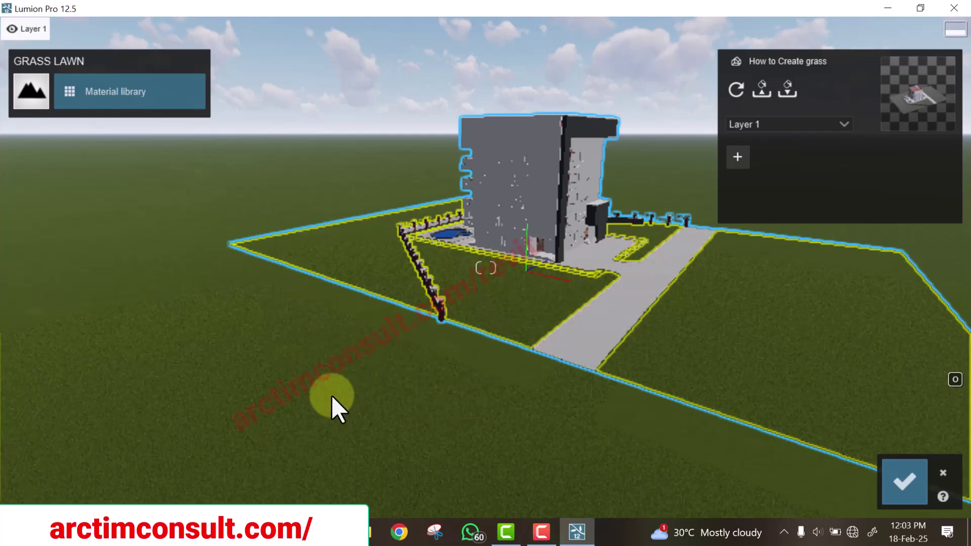
{"action": "scroll", "coordinate": [295, 386], "scroll_direction": "up", "scroll_amount": 3}
{"action": "scroll", "coordinate": [287, 387], "scroll_direction": "down", "scroll_amount": 5}
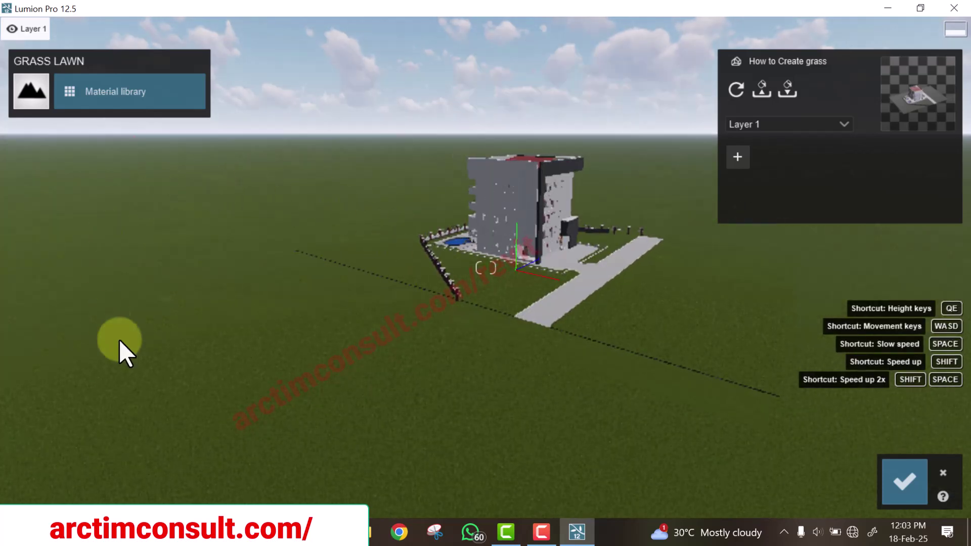
{"action": "scroll", "coordinate": [316, 433], "scroll_direction": "up", "scroll_amount": 3}
{"action": "scroll", "coordinate": [297, 412], "scroll_direction": "down", "scroll_amount": 1}
{"action": "right_click_drag", "start_coordinate": [298, 408], "coordinate": [106, 332]}
{"action": "right_click_drag", "start_coordinate": [436, 423], "coordinate": [509, 294]}
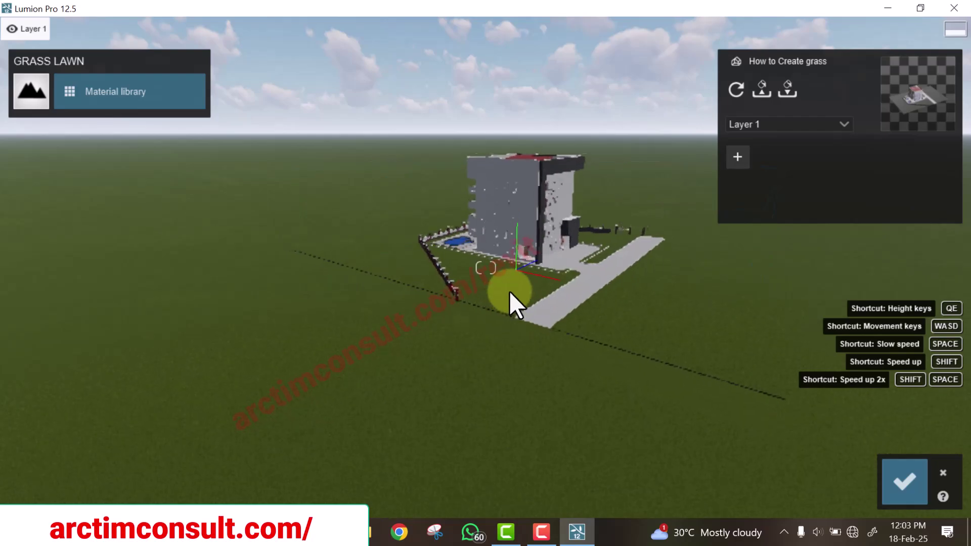
Check the lawn beside the fence once more and save the material changes made to the building model
{"action": "scroll", "coordinate": [474, 306], "scroll_direction": "up", "scroll_amount": 8}
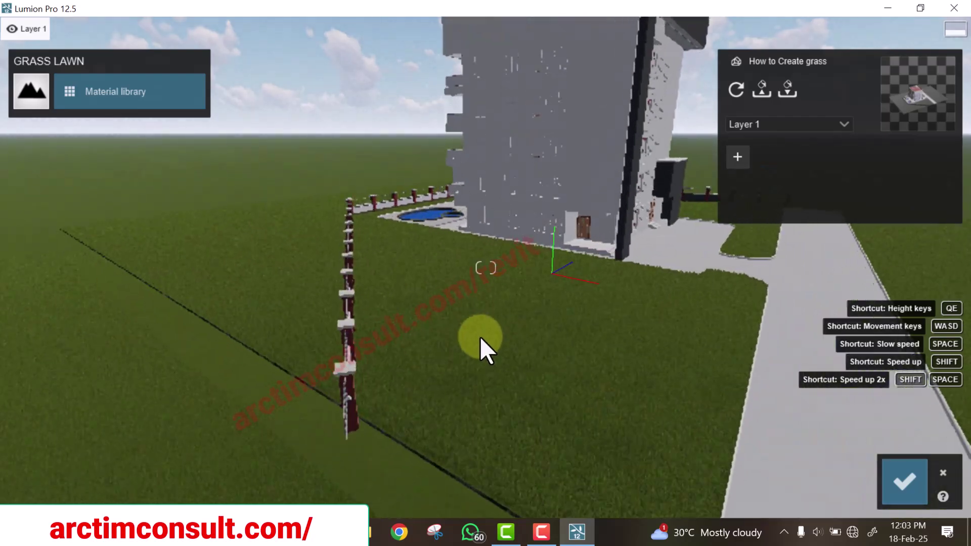
{"action": "scroll", "coordinate": [407, 381], "scroll_direction": "up", "scroll_amount": 6}
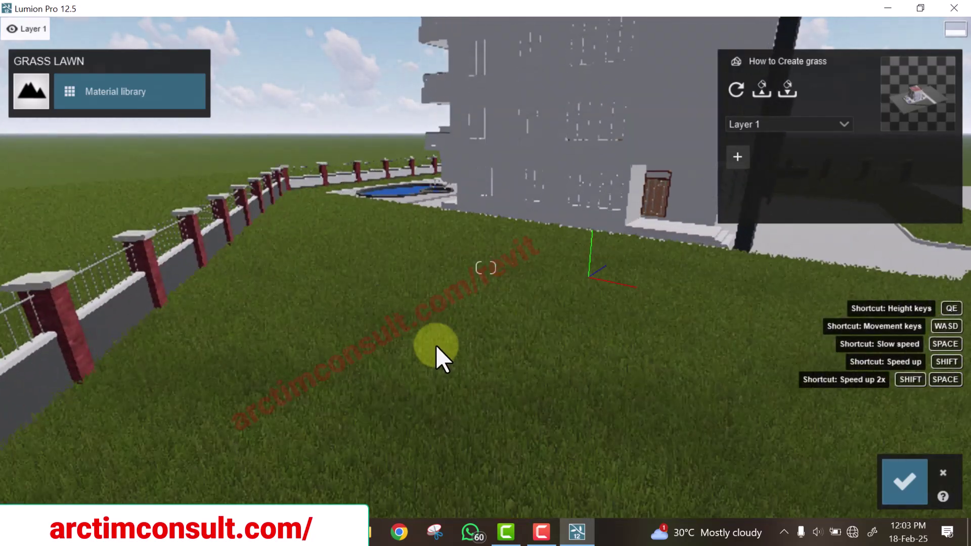
{"action": "scroll", "coordinate": [539, 359], "scroll_direction": "down", "scroll_amount": 6}
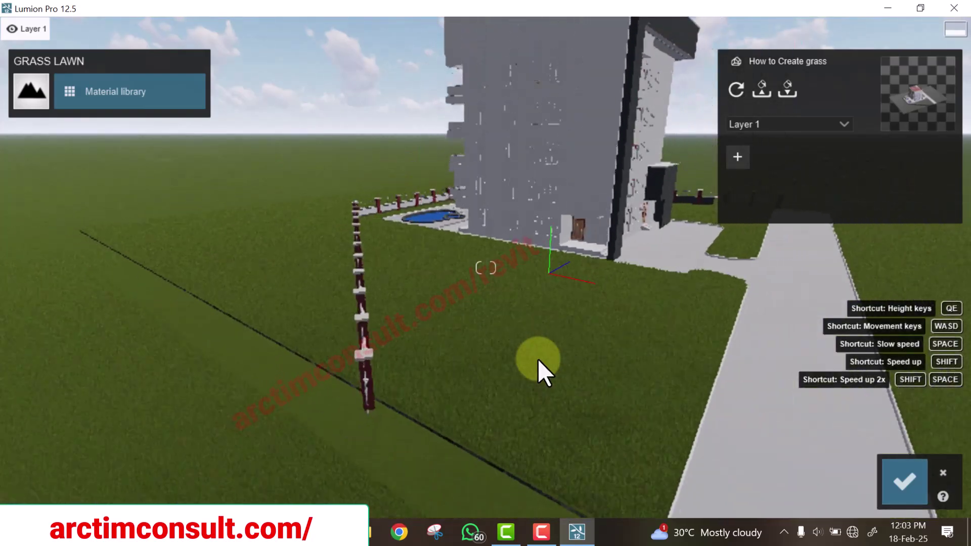
{"action": "key", "text": "s"}
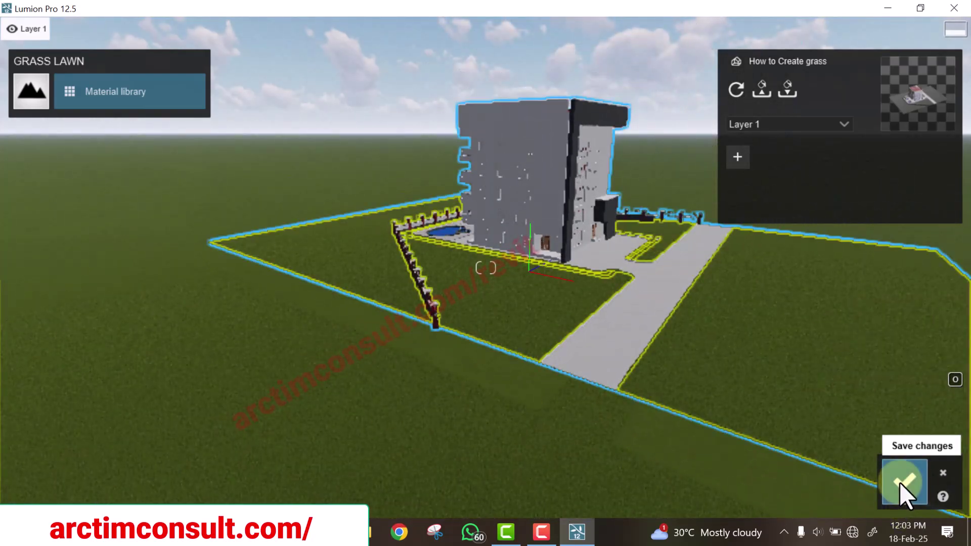
{"action": "left_click", "coordinate": [902, 483]}
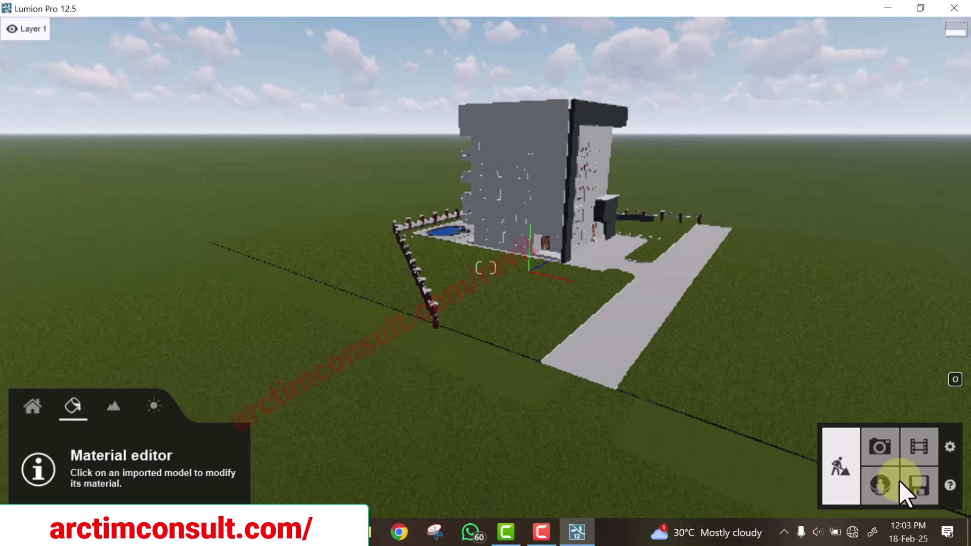
View the rendered example of the building's grass and planting in the media player
{"action": "key", "text": "w"}
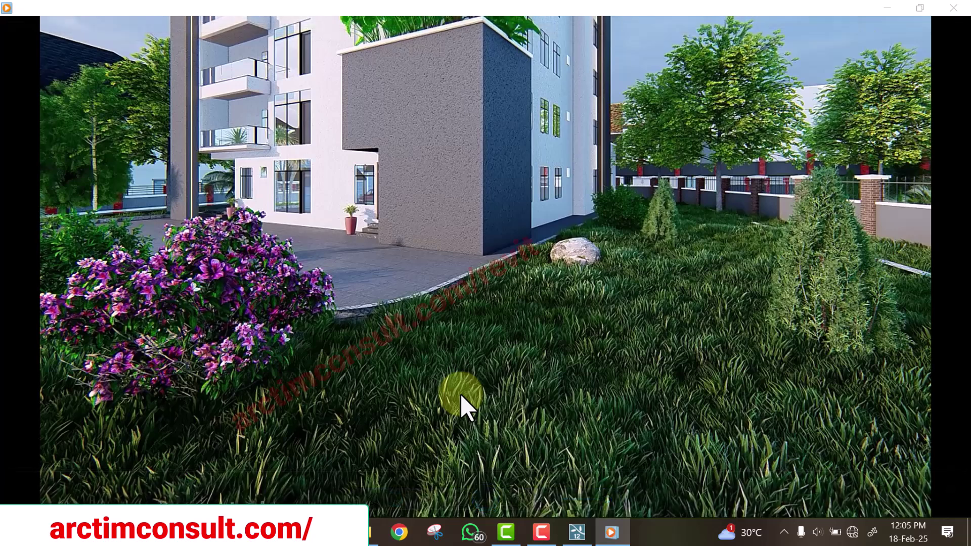
{"action": "mouse_move", "coordinate": [460, 392]}
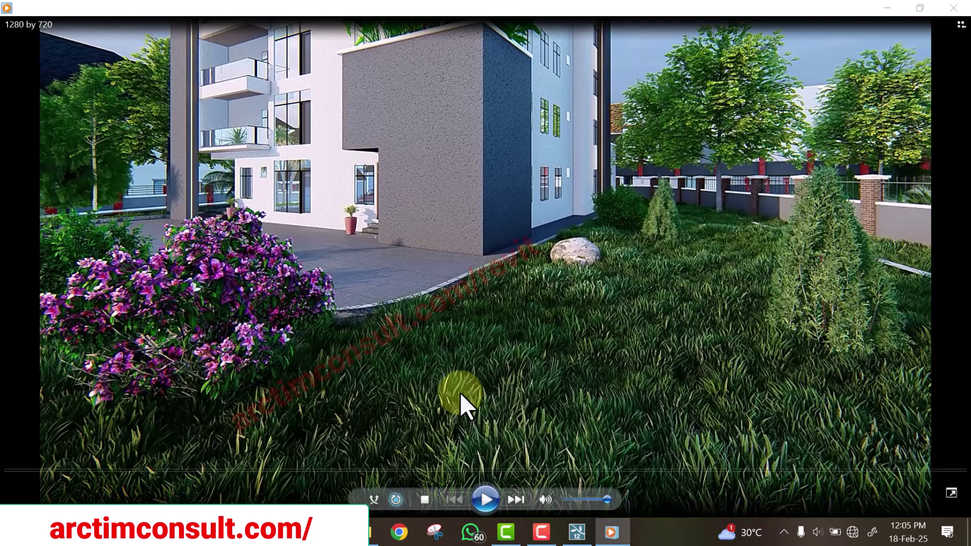